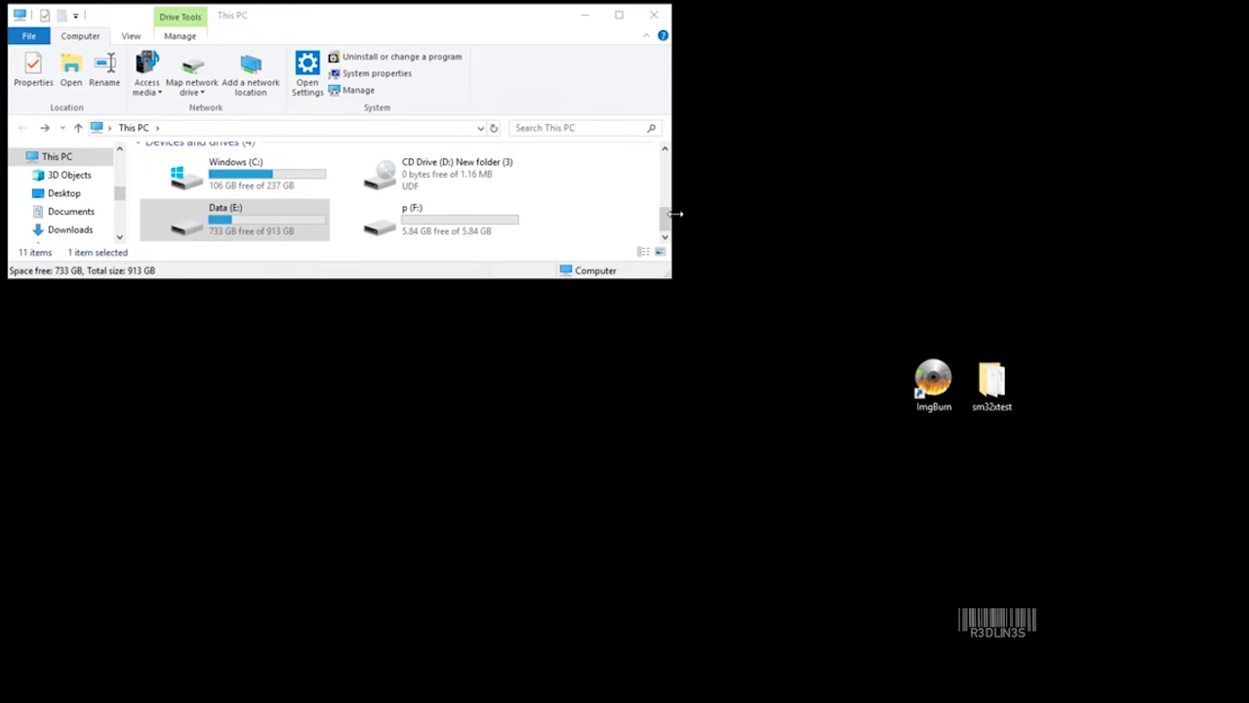
Compare CD Drive (D:) and p (F:) details in This PC, then move the sm32xtest folder left of ImgBurn.
{"action": "left_click", "coordinate": [501, 185]}
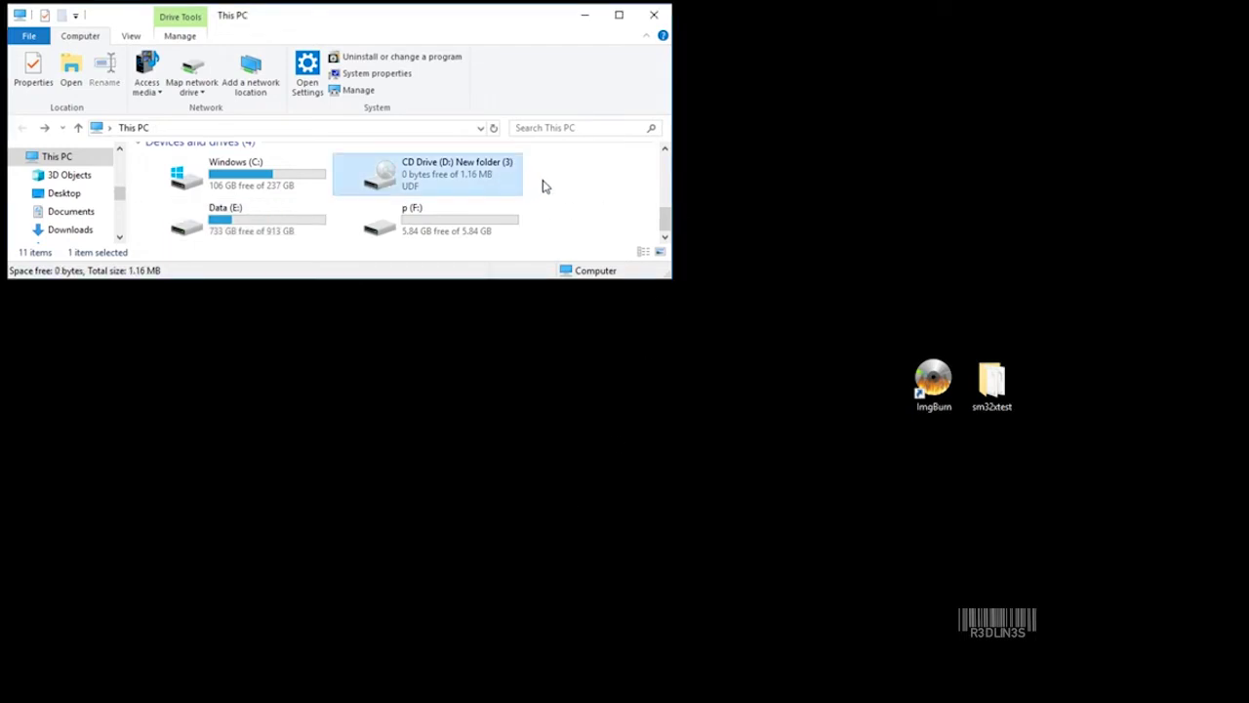
{"action": "left_click_drag", "start_coordinate": [549, 183], "coordinate": [507, 230]}
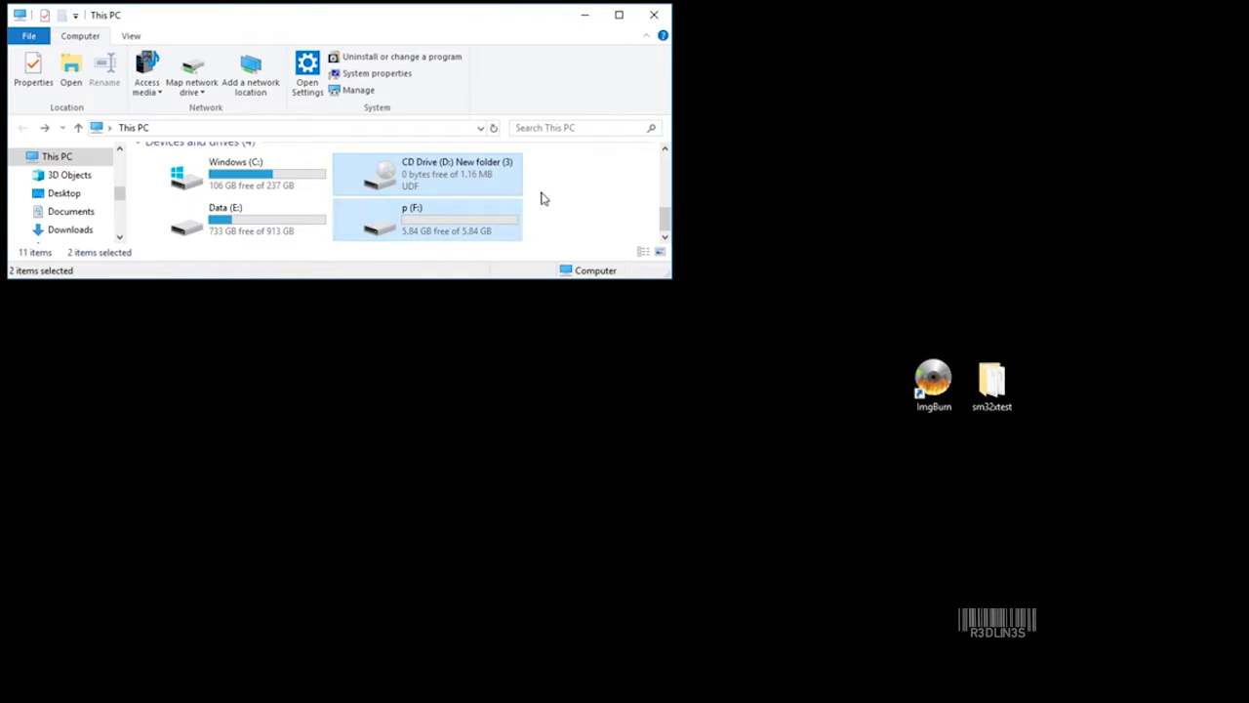
{"action": "left_click", "coordinate": [543, 202]}
{"action": "left_click", "coordinate": [507, 181]}
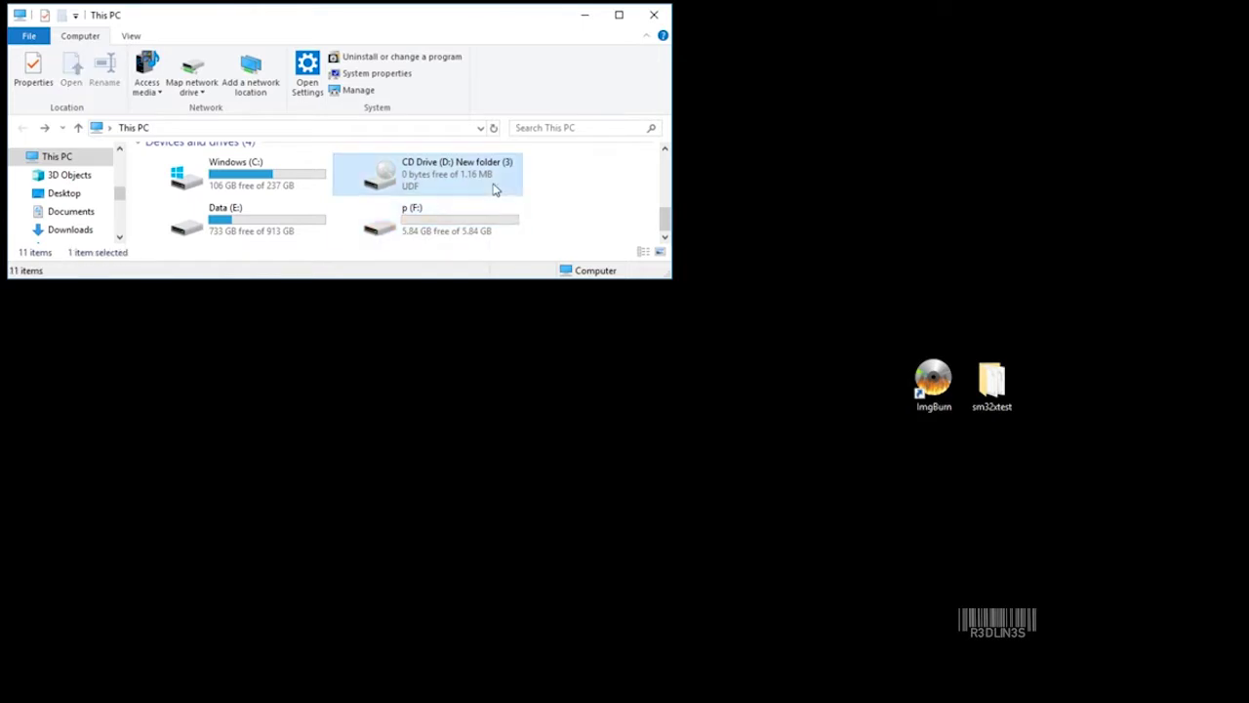
{"action": "left_click", "coordinate": [480, 216]}
{"action": "left_click", "coordinate": [478, 178]}
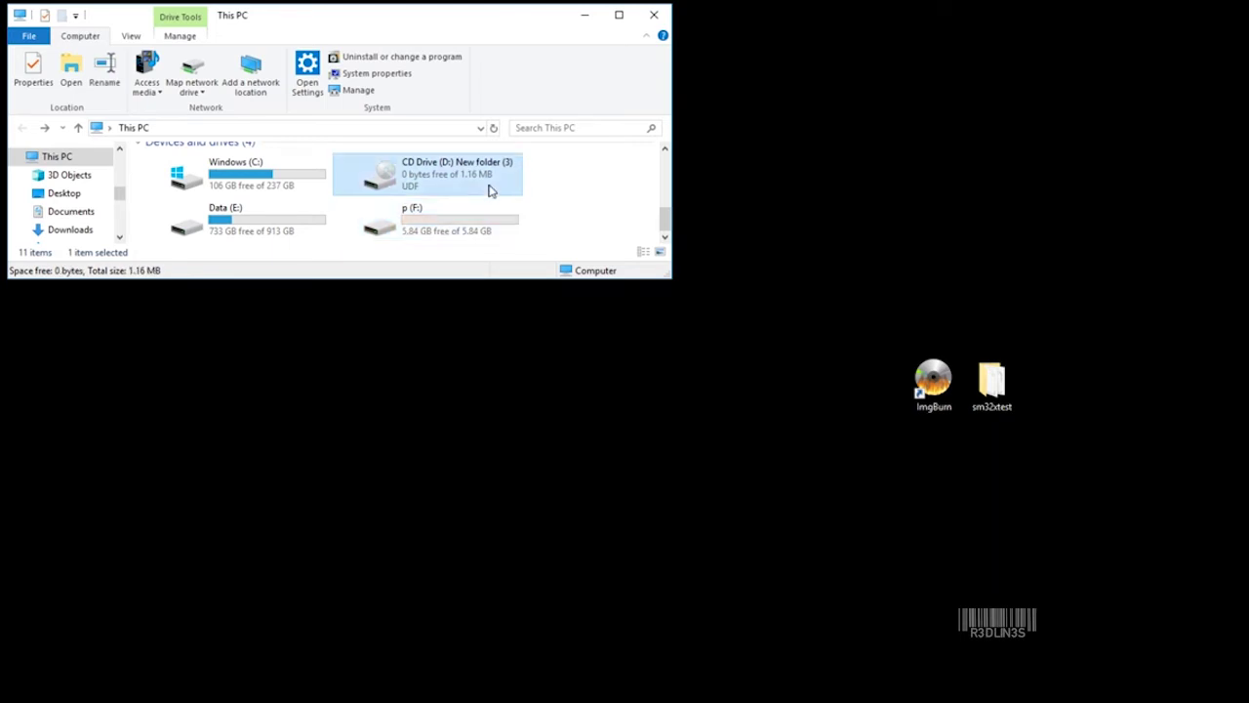
{"action": "left_click", "coordinate": [478, 216]}
{"action": "left_click", "coordinate": [543, 197]}
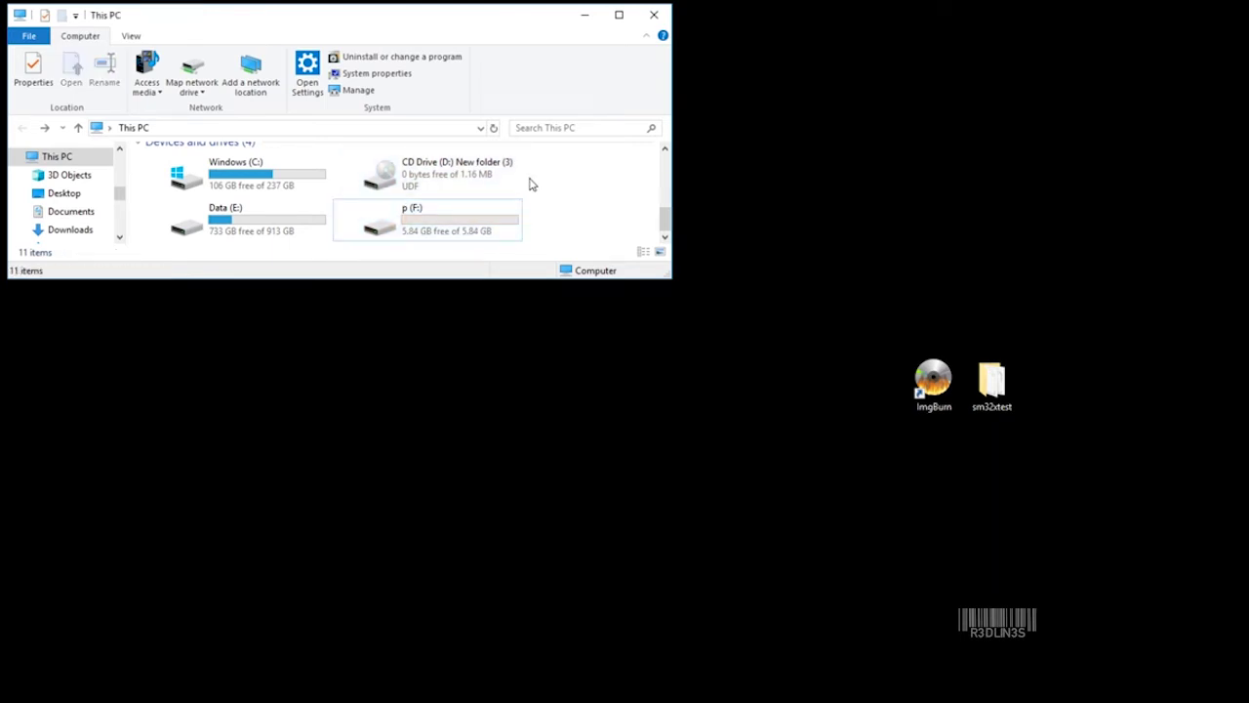
{"action": "left_click", "coordinate": [519, 181]}
{"action": "left_click", "coordinate": [533, 195]}
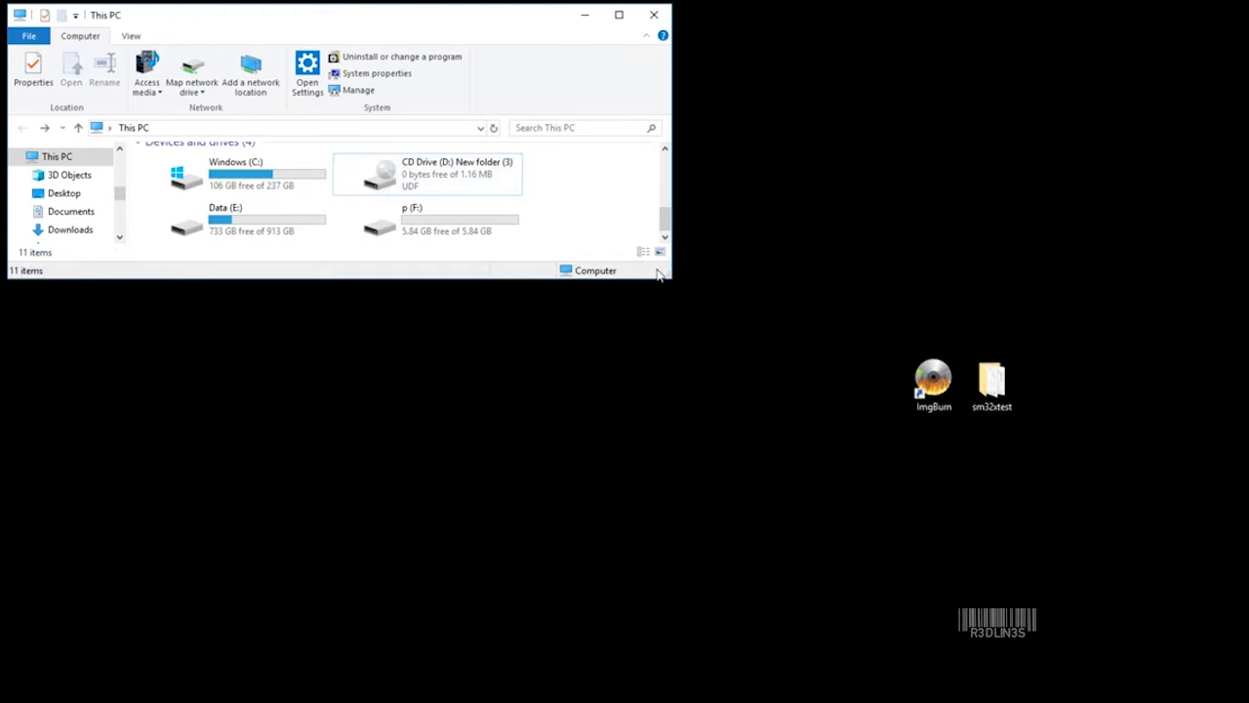
{"action": "left_click_drag", "start_coordinate": [991, 388], "coordinate": [817, 388]}
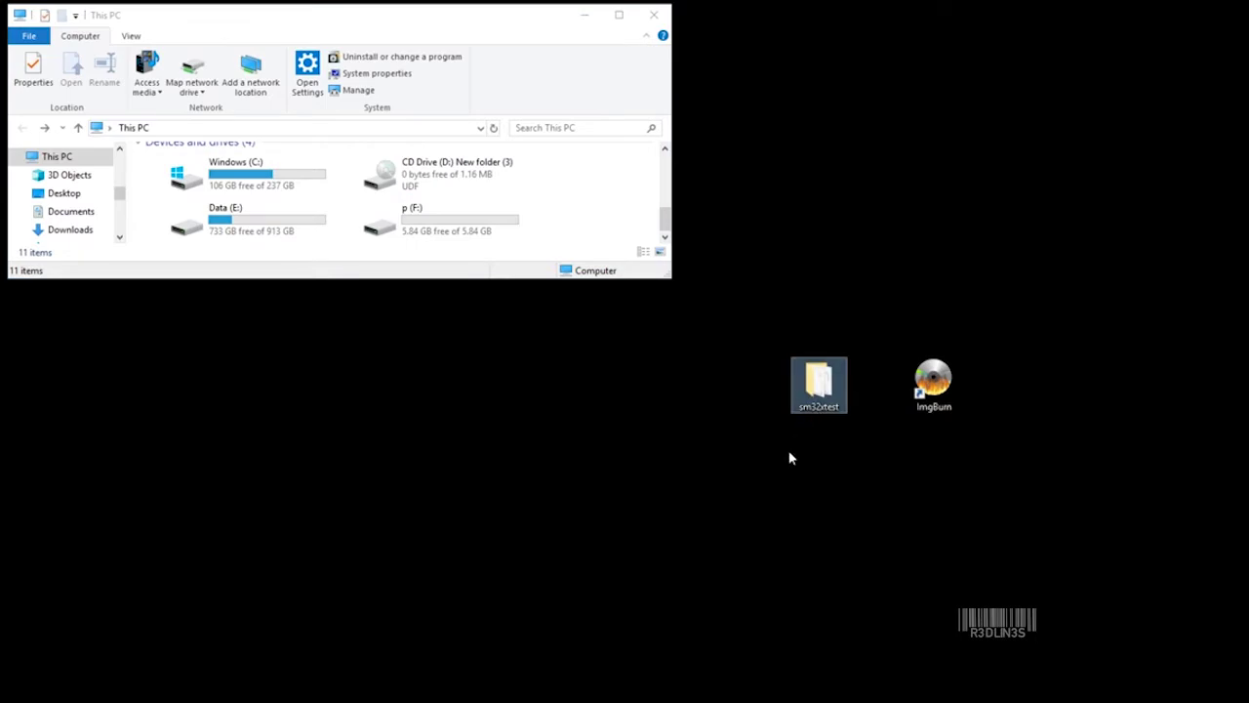
Open the sm32xtest folder and run sm32Xtest_V36-7.exe as administrator.
{"action": "double_click", "coordinate": [817, 380]}
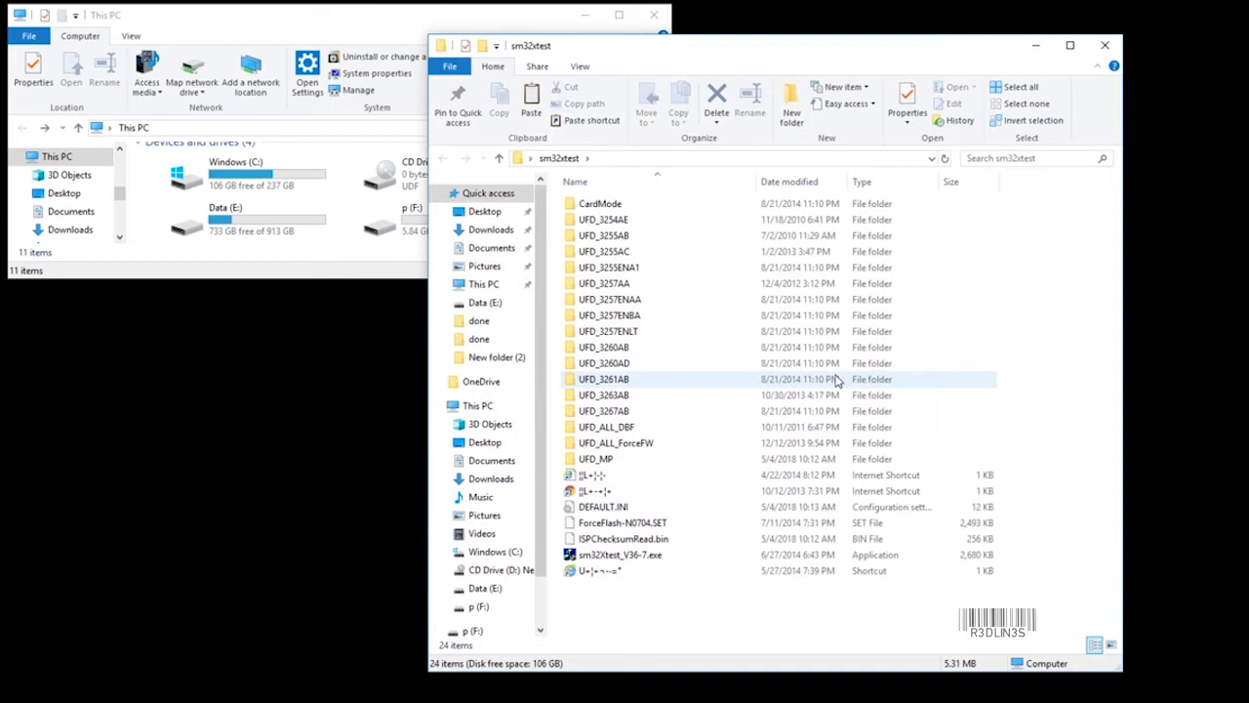
{"action": "right_click", "coordinate": [640, 563]}
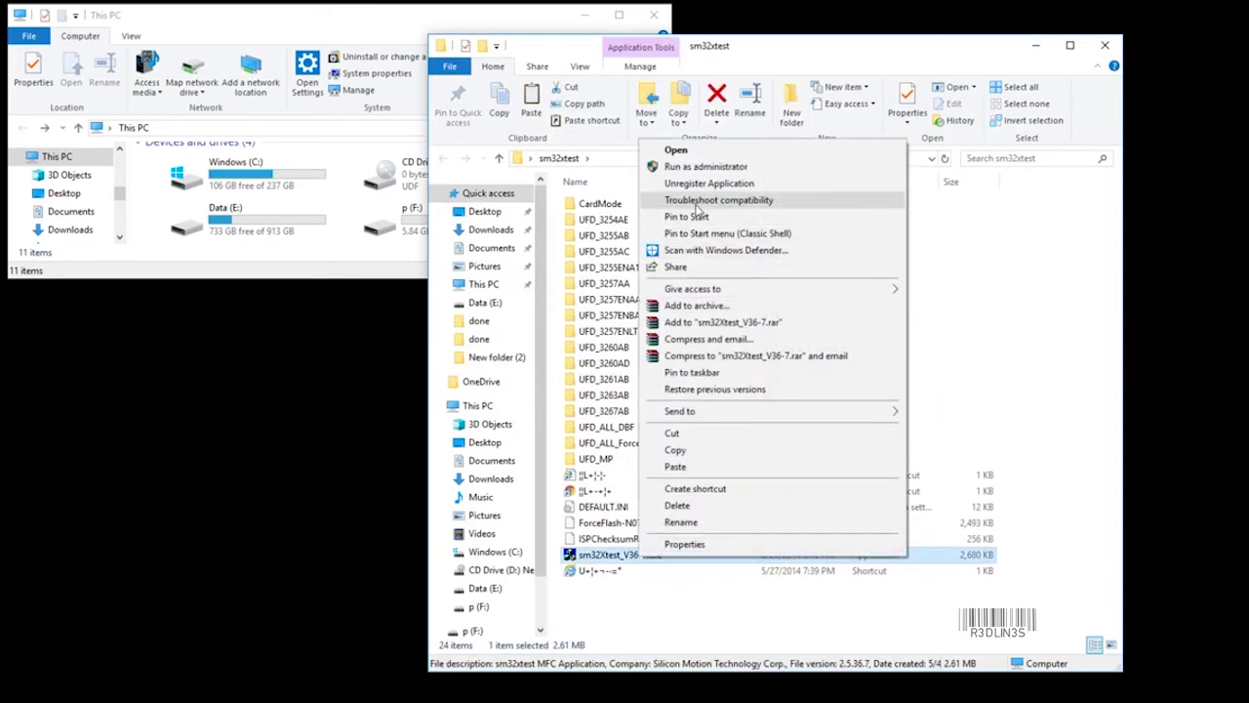
{"action": "left_click", "coordinate": [706, 167]}
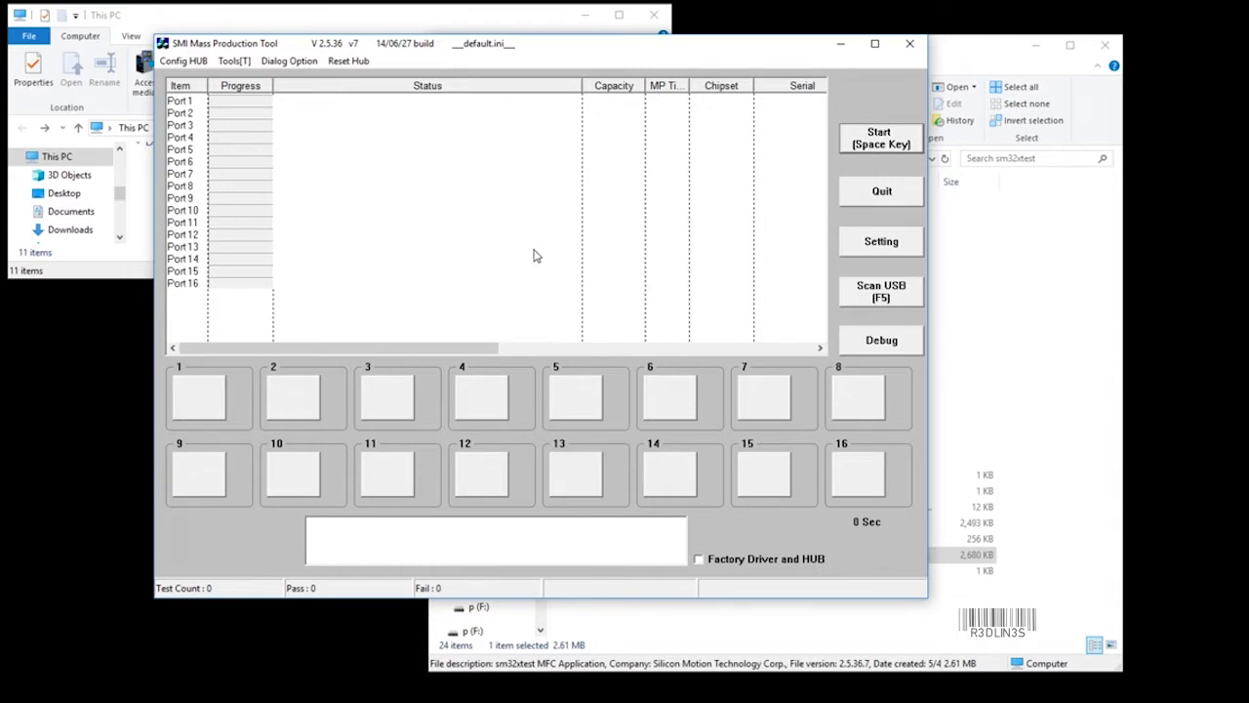
Scan USB so Port 1 detects the SM3257ENLT key at 7728 MB.
{"action": "left_click", "coordinate": [855, 299]}
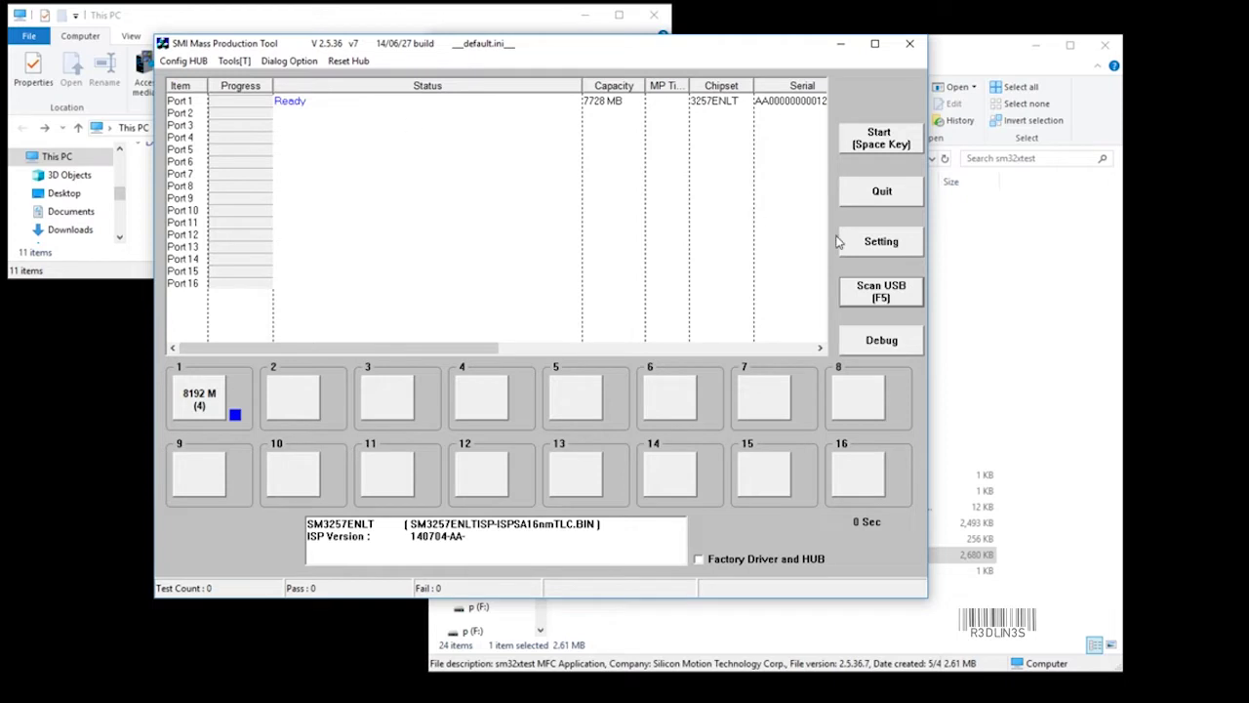
Open Setting with the settings password and load the DEFAULT.INI configuration.
{"action": "left_click", "coordinate": [875, 243]}
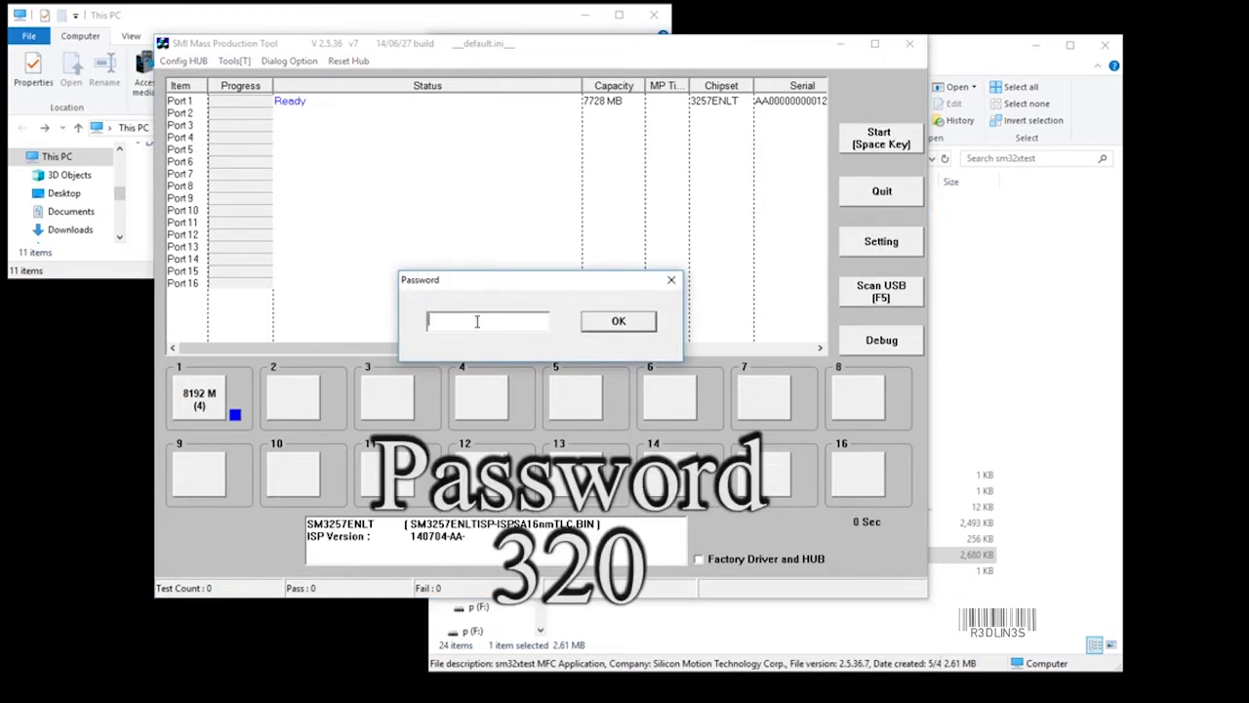
{"action": "type", "text": "320"}
{"action": "key", "text": "Return"}
{"action": "scroll", "coordinate": [477, 328], "scroll_direction": "down", "scroll_amount": 5}
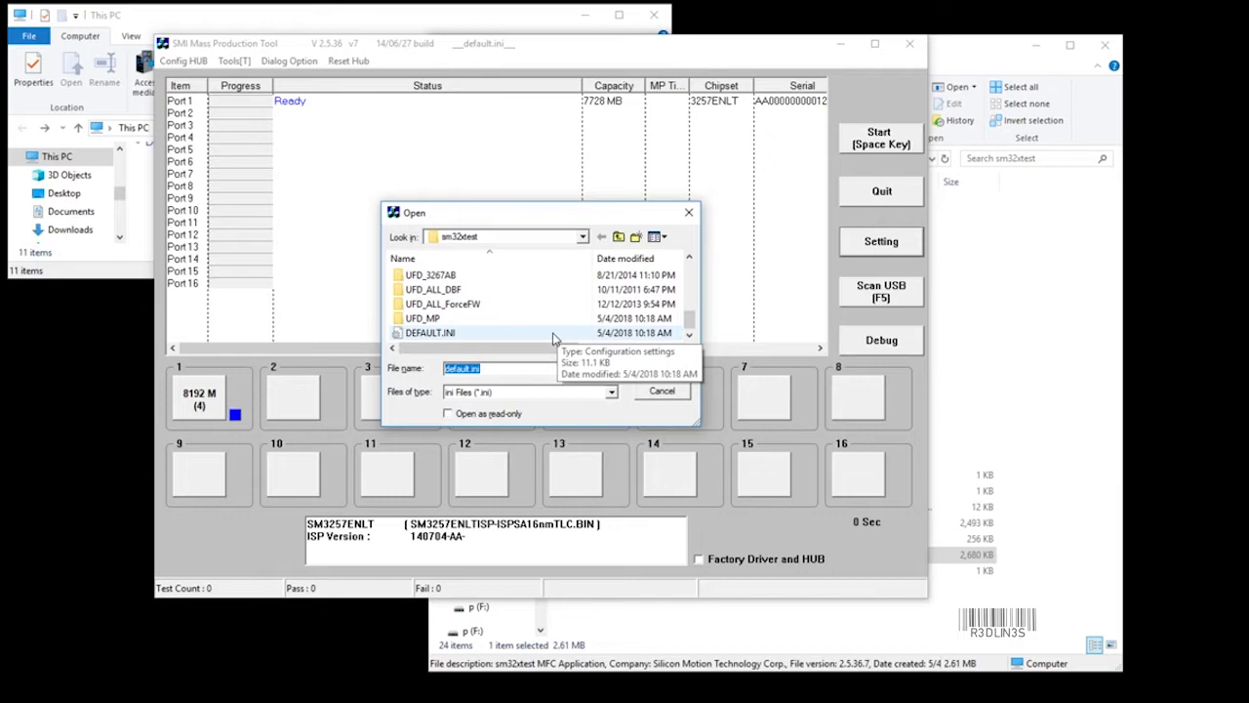
{"action": "scroll", "coordinate": [561, 335], "scroll_direction": "up", "scroll_amount": 5}
{"action": "scroll", "coordinate": [567, 331], "scroll_direction": "down", "scroll_amount": 5}
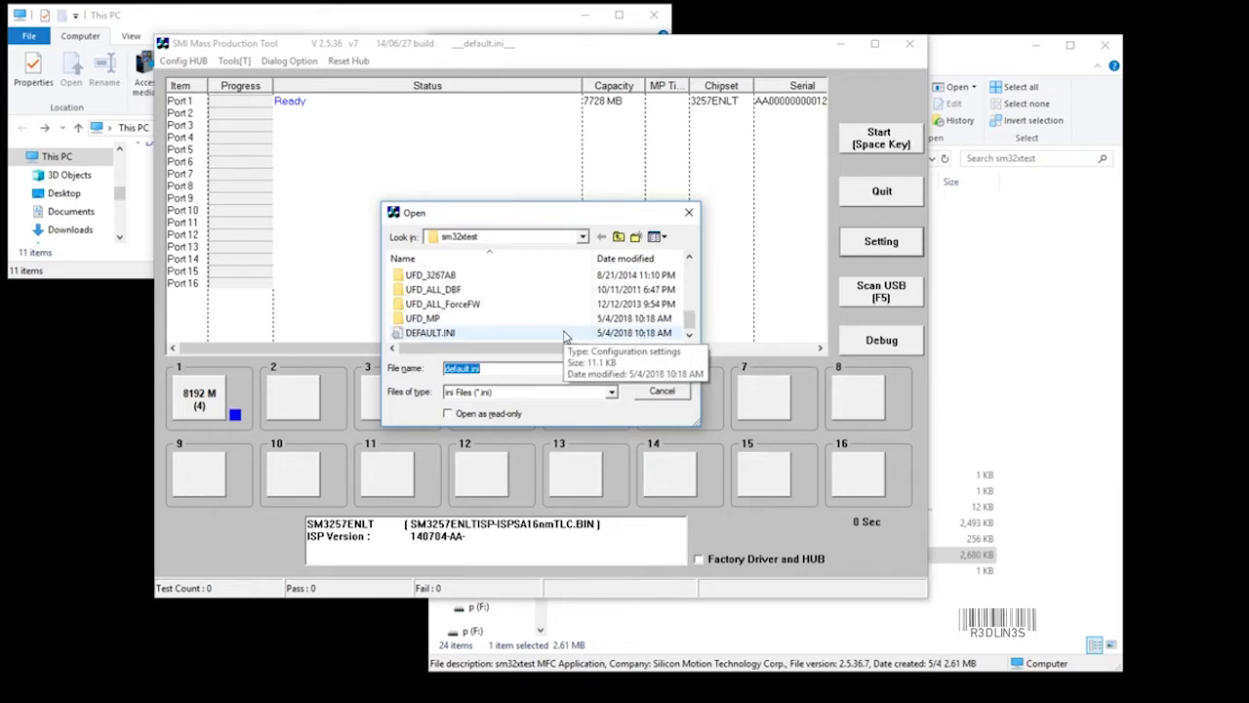
{"action": "double_click", "coordinate": [564, 332]}
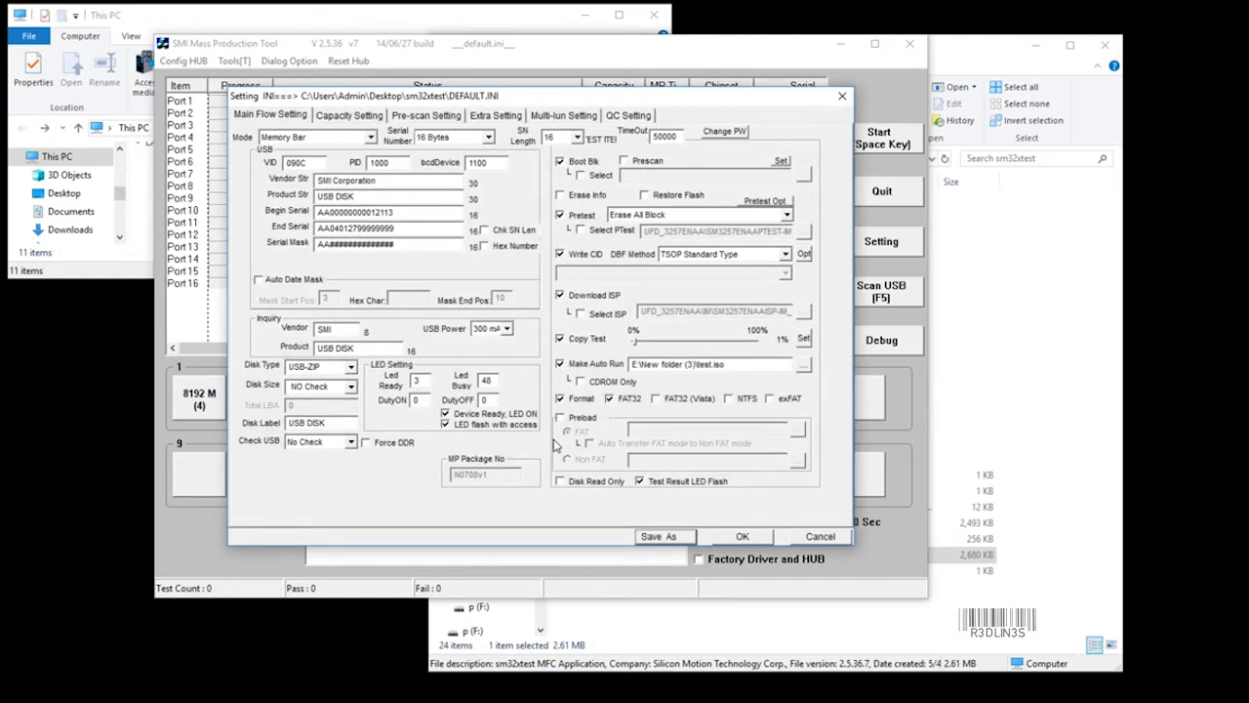
Uncheck Make Auto Run so the test.iso CD image is not used.
{"action": "left_click", "coordinate": [565, 366]}
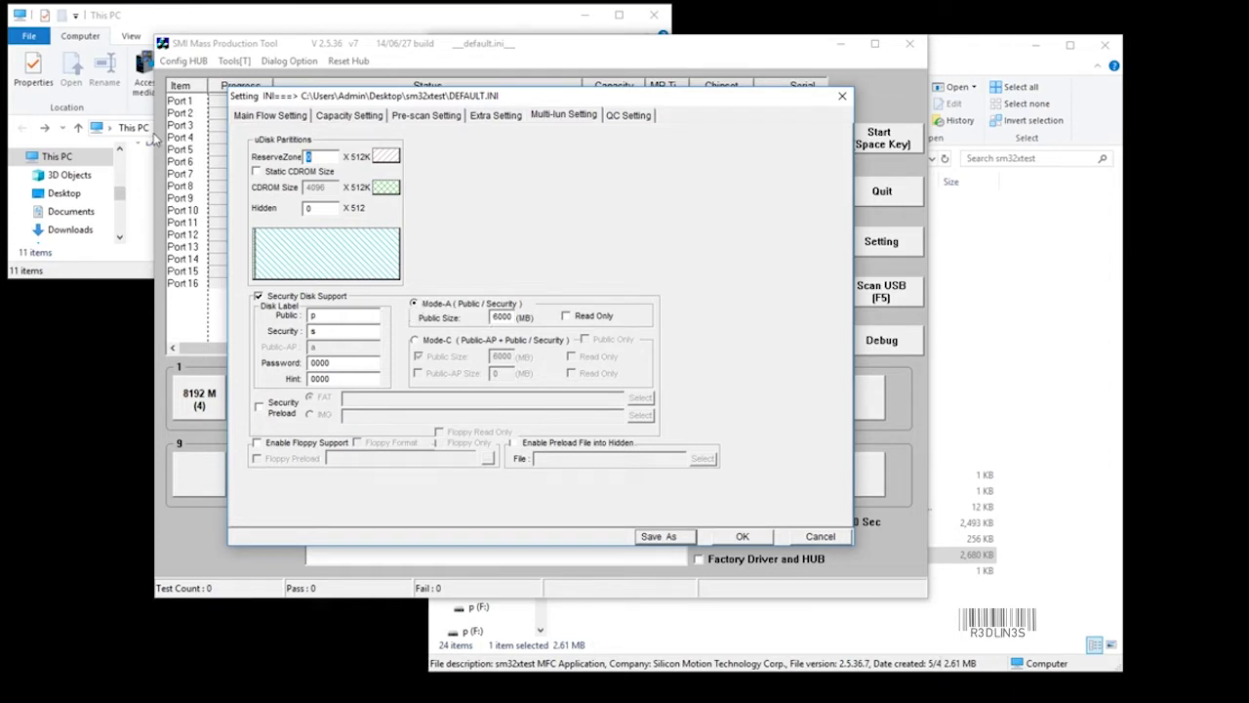
Change the Mode-A public size from 6000 to 8000 MB and enable Preload on Main Flow Setting.
{"action": "left_click", "coordinate": [259, 295]}
{"action": "left_click", "coordinate": [260, 296]}
{"action": "double_click", "coordinate": [505, 318]}
{"action": "type", "text": "8000"}
{"action": "left_click", "coordinate": [297, 122]}
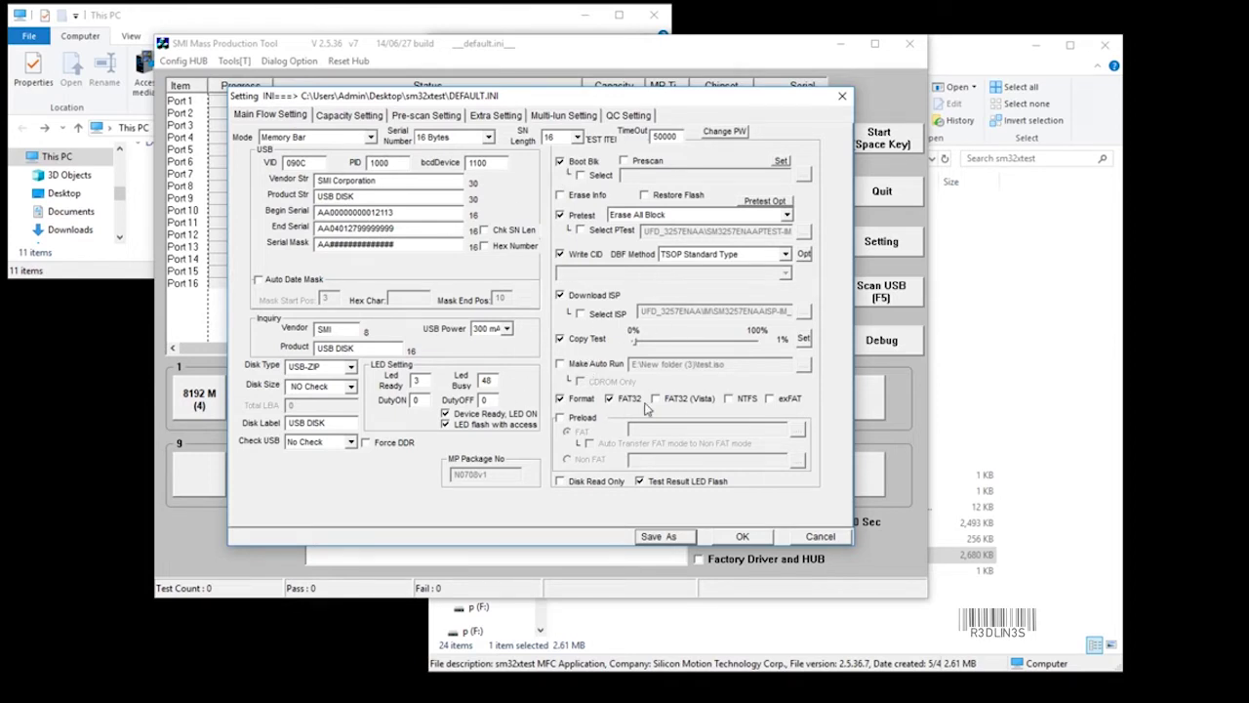
{"action": "left_click", "coordinate": [564, 419]}
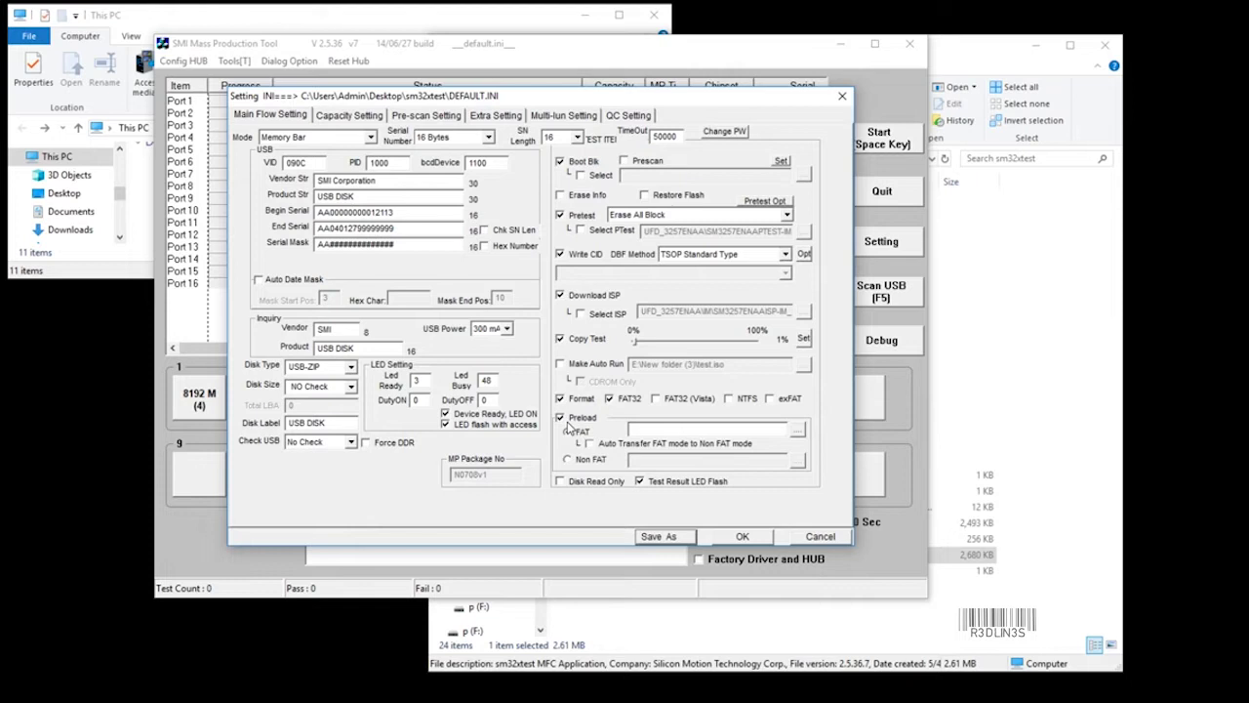
{"action": "left_click", "coordinate": [572, 119]}
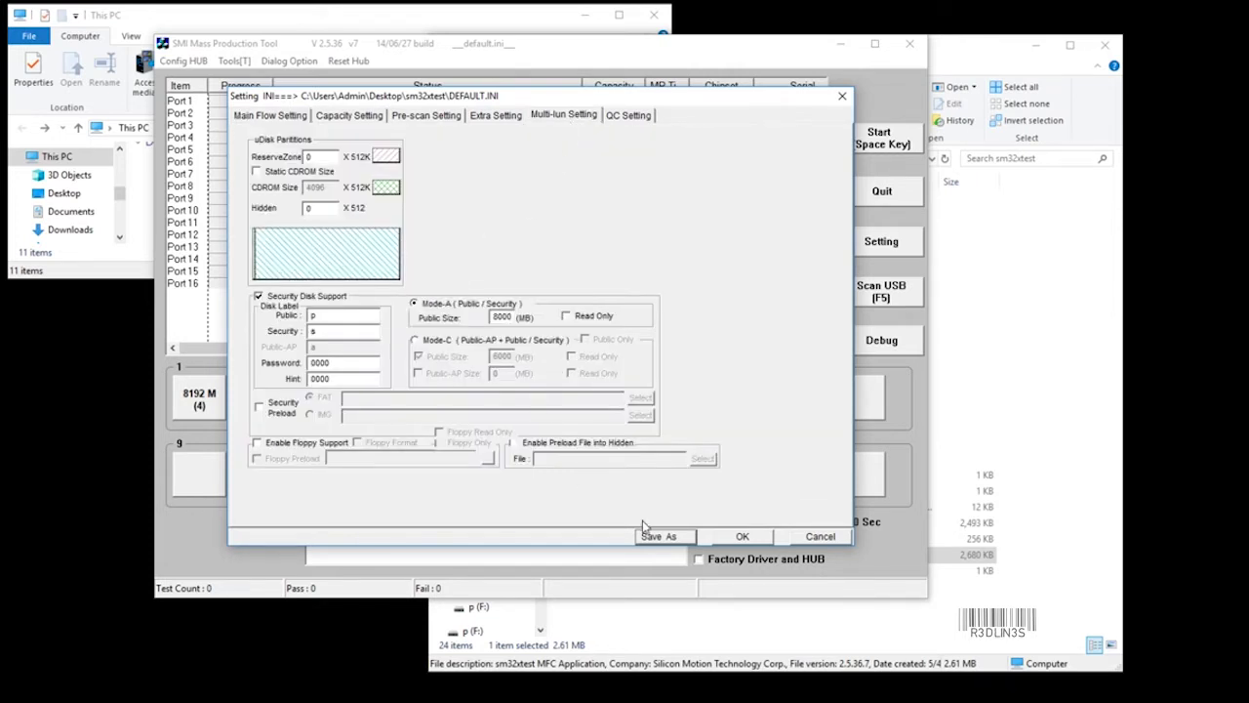
Apply the settings, start flashing the USB key, and accept the pretest warning.
{"action": "left_click", "coordinate": [741, 537]}
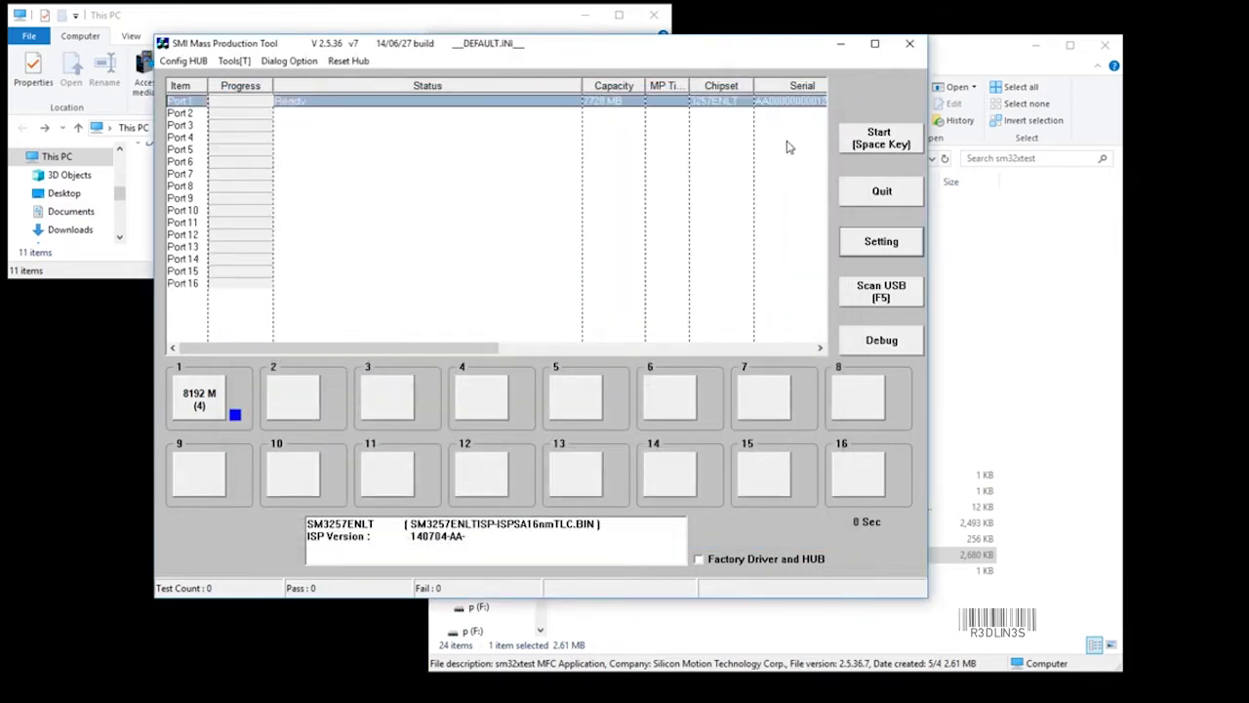
{"action": "left_click", "coordinate": [867, 151]}
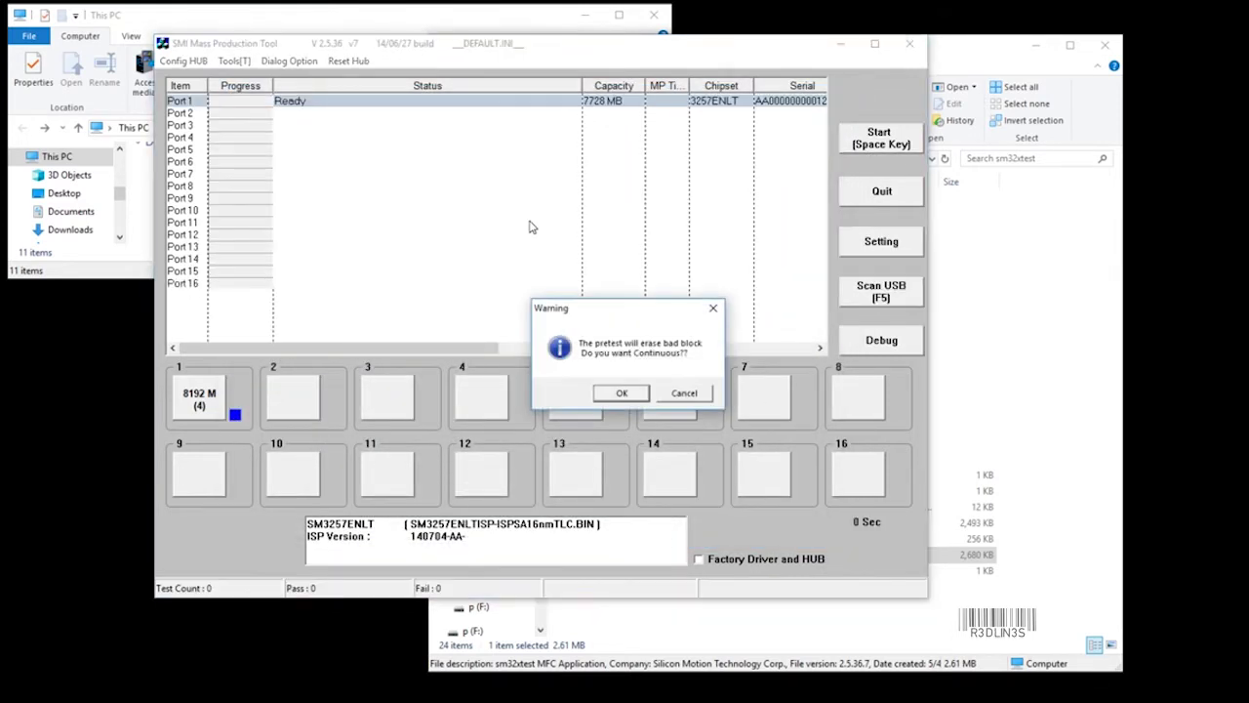
{"action": "left_click", "coordinate": [622, 393]}
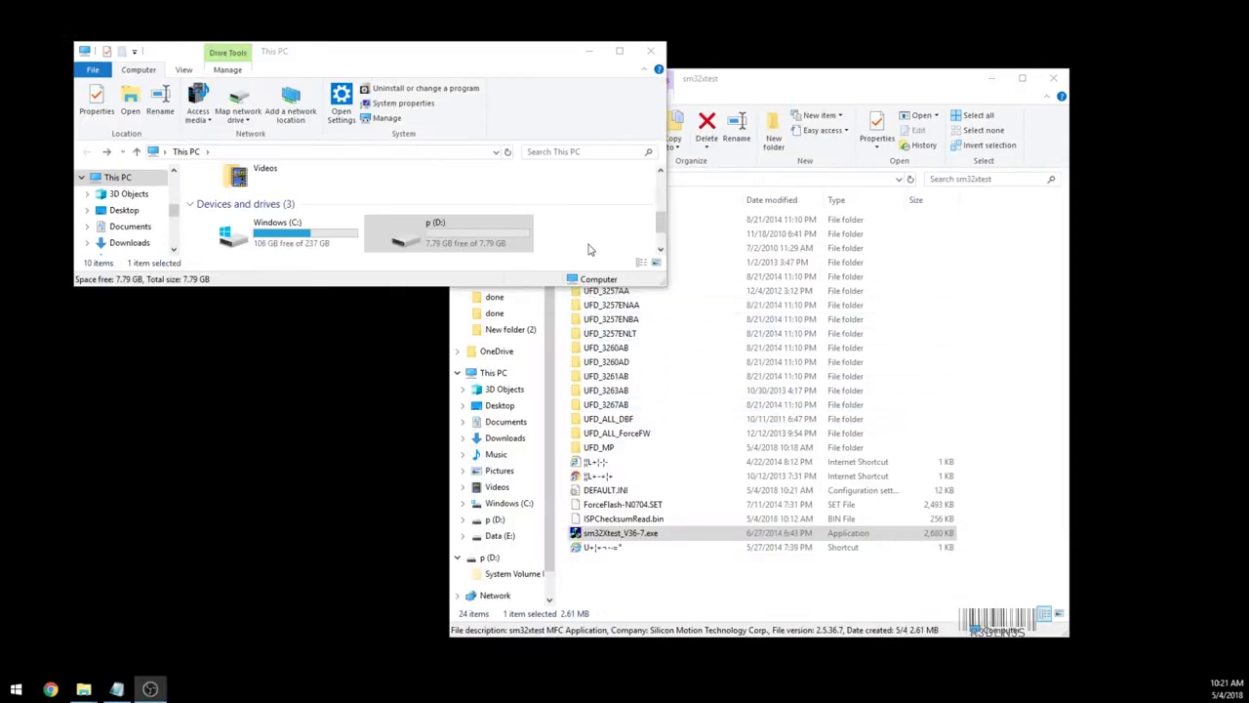
Open drive p (D:) and create a New folder in it.
{"action": "left_click", "coordinate": [437, 250]}
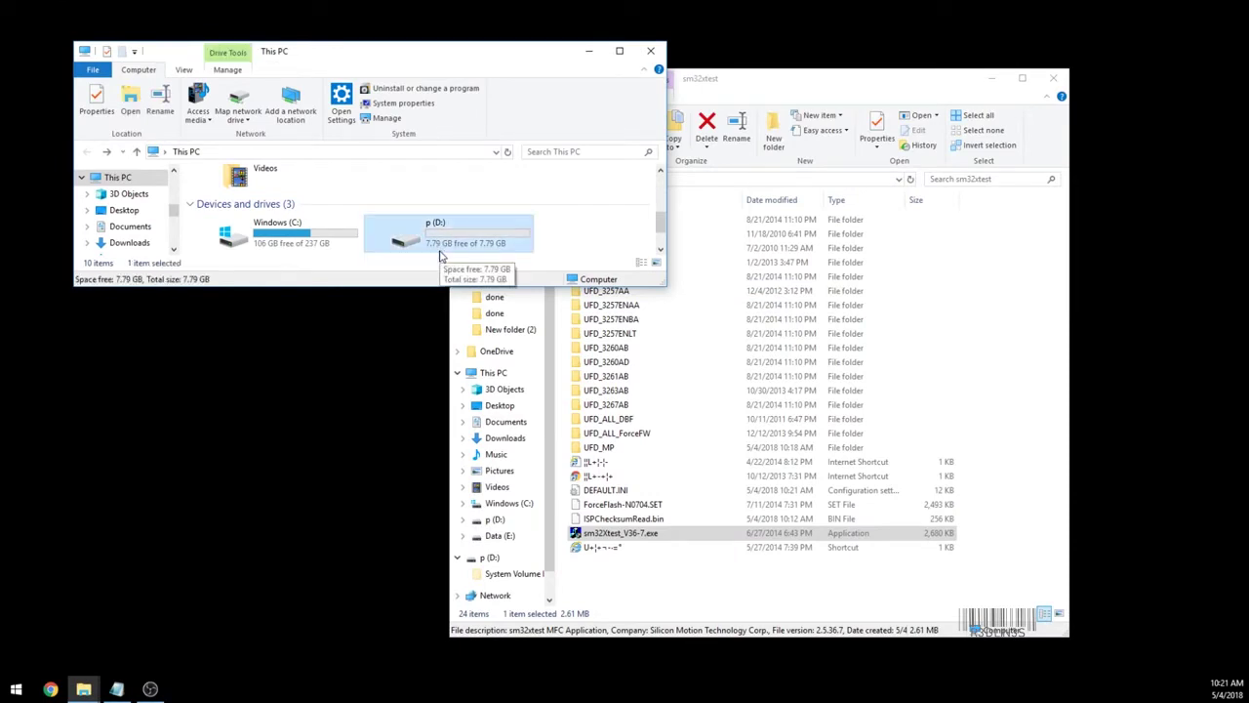
{"action": "double_click", "coordinate": [435, 253]}
{"action": "key", "text": "alt+Left"}
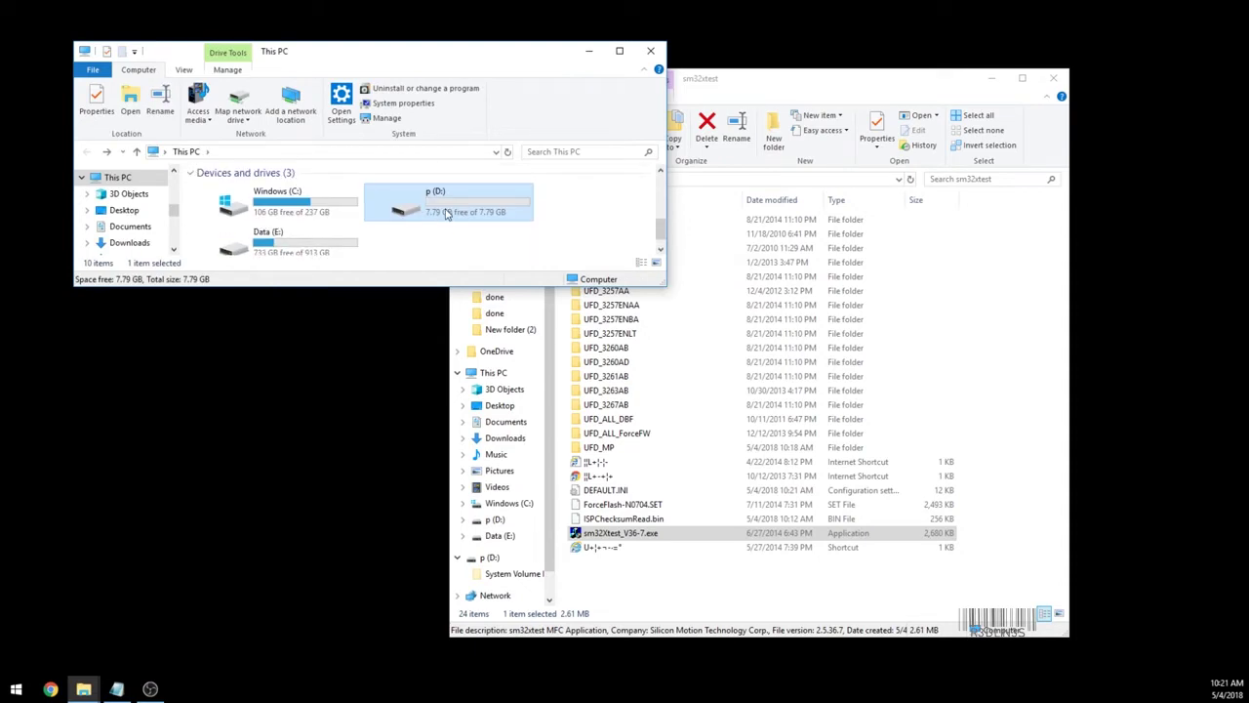
{"action": "double_click", "coordinate": [445, 213]}
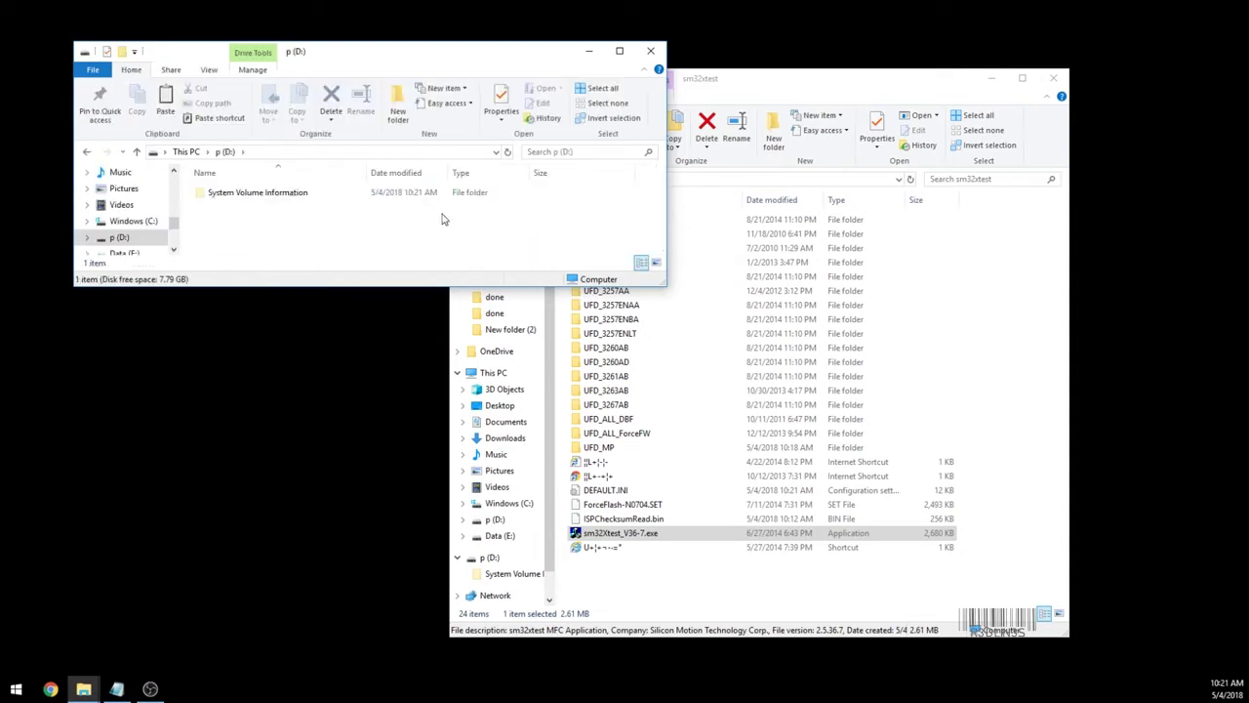
{"action": "key", "text": "alt+Left"}
{"action": "key", "text": "alt+Right"}
{"action": "right_click", "coordinate": [330, 223]}
{"action": "mouse_move", "coordinate": [388, 385]}
{"action": "left_click", "coordinate": [508, 383]}
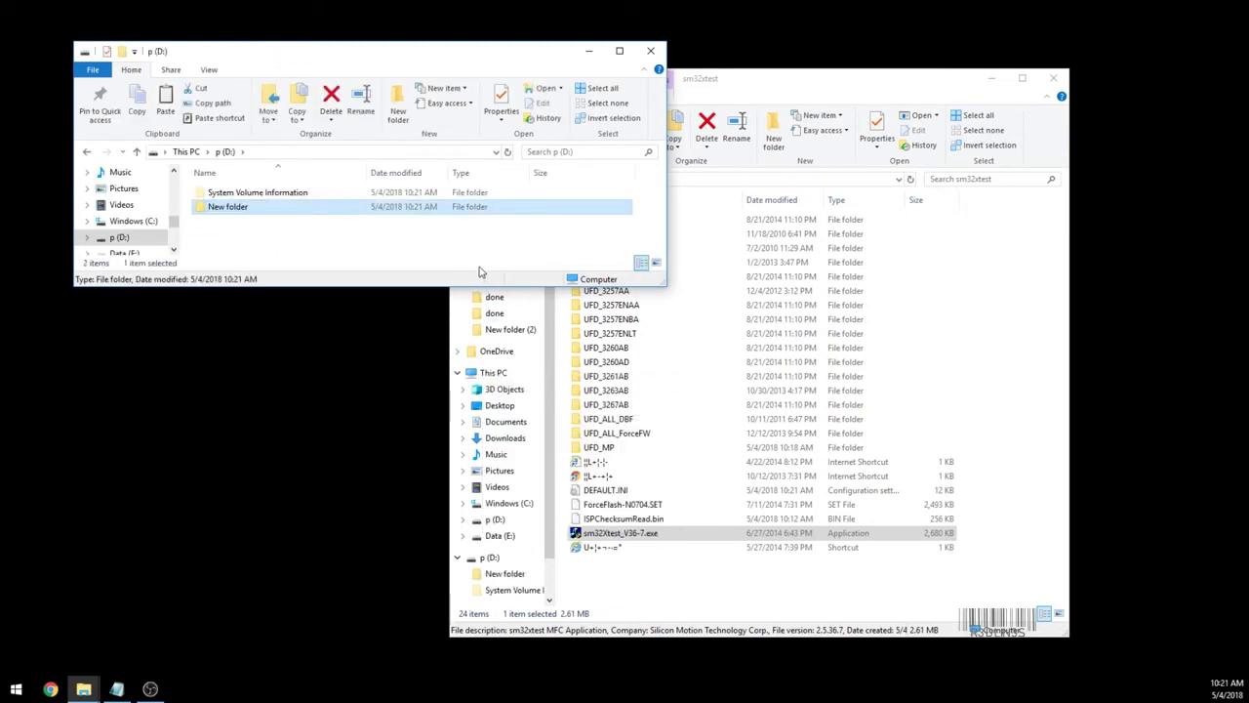
Delete the New folder from p (D:) and confirm the deletion.
{"action": "key", "text": "alt+Left"}
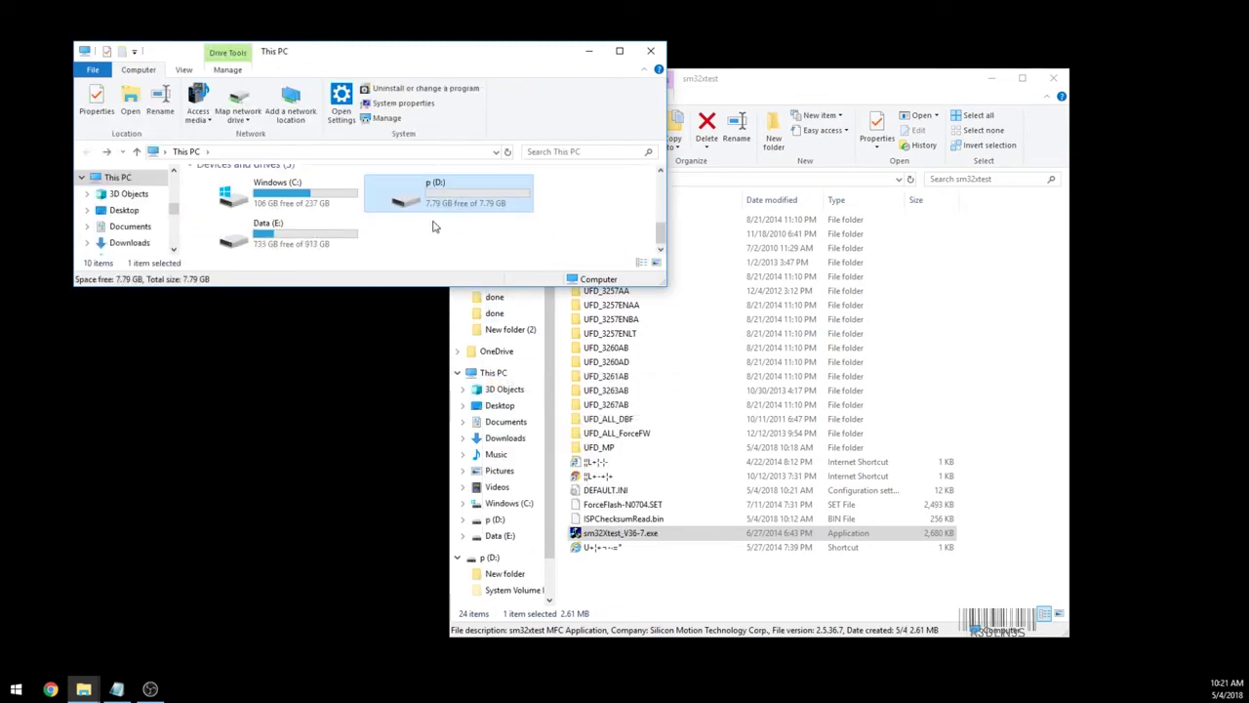
{"action": "double_click", "coordinate": [432, 198]}
{"action": "right_click", "coordinate": [234, 195]}
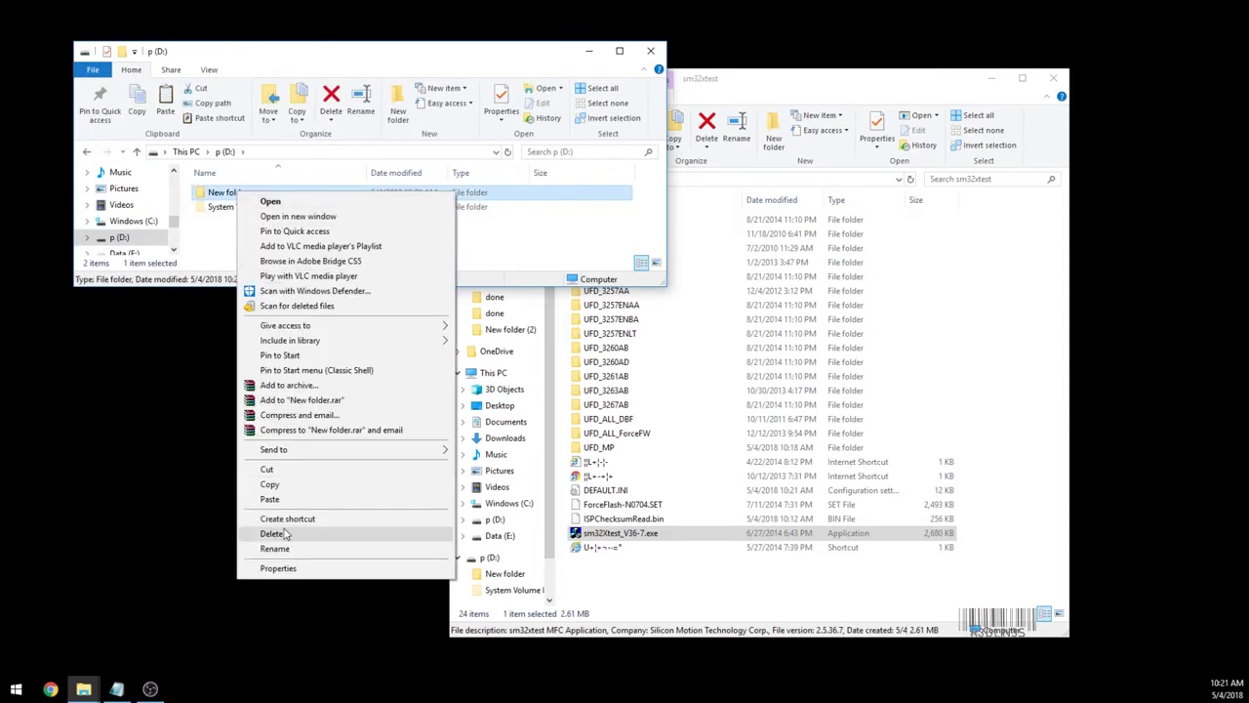
{"action": "left_click", "coordinate": [278, 532]}
{"action": "left_click", "coordinate": [655, 398]}
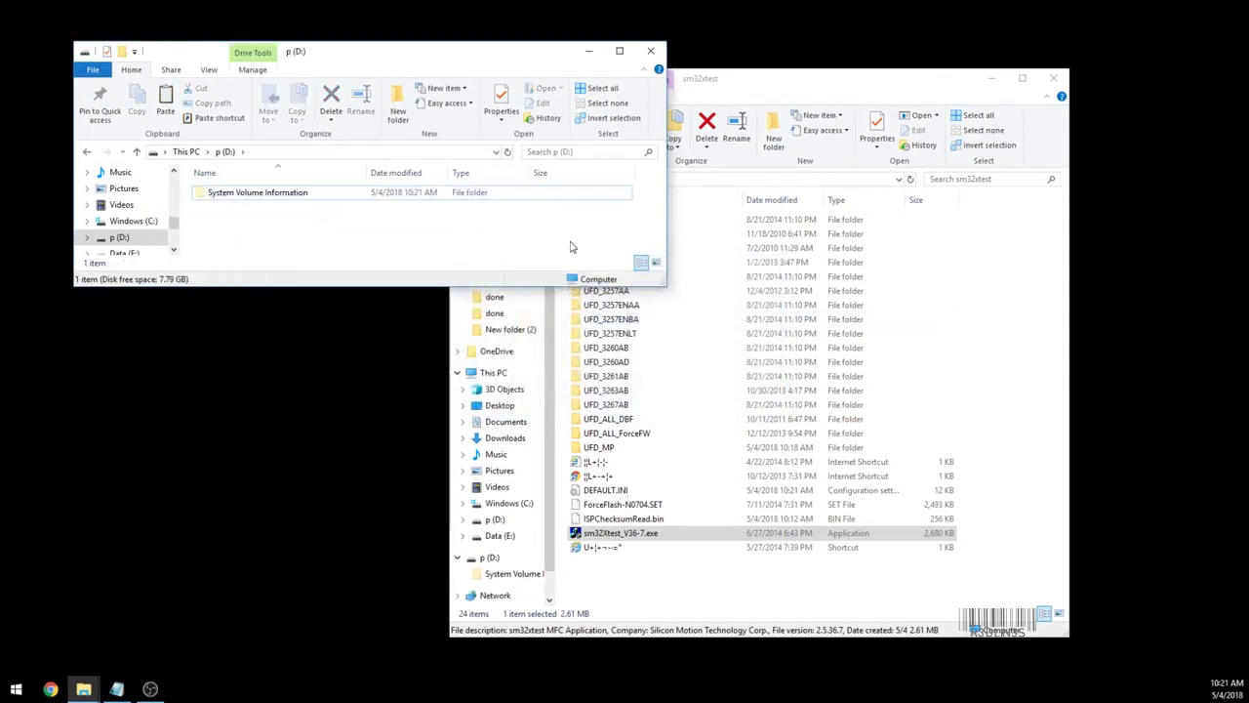
Return to This PC to see p (D:) with 7.79 GB free.
{"action": "key", "text": "alt+Left"}
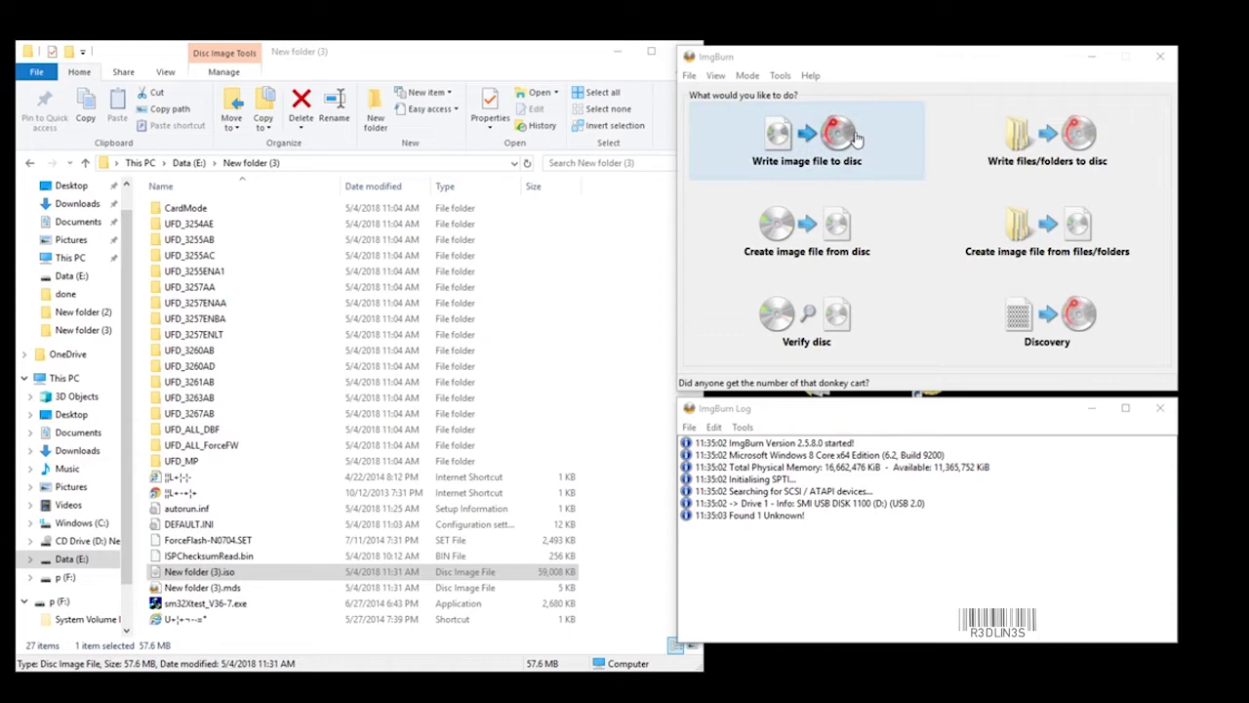
Switch ImgBurn to build mode and add all 27 files and folders to the Source list.
{"action": "left_click", "coordinate": [1059, 260]}
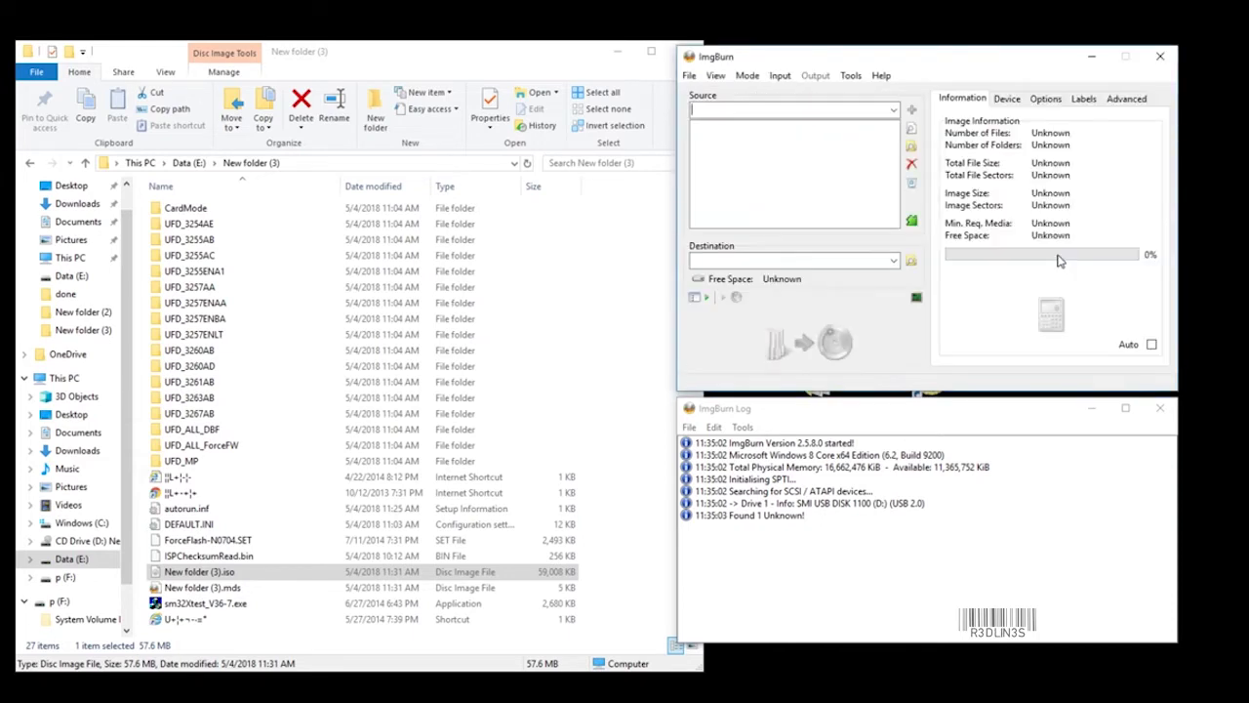
{"action": "left_click", "coordinate": [266, 649]}
{"action": "left_click_drag", "start_coordinate": [676, 204], "coordinate": [298, 634]}
{"action": "left_click_drag", "start_coordinate": [532, 518], "coordinate": [809, 195]}
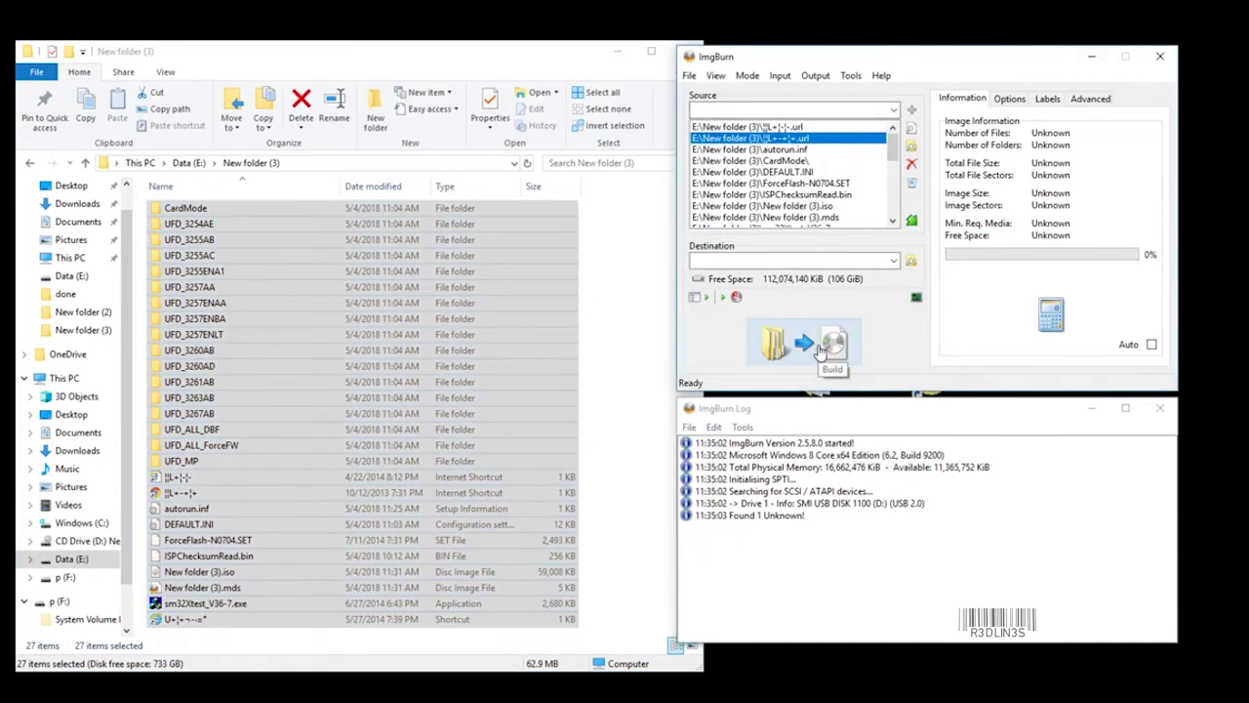
Select New folder (3).iso in Explorer and close ImgBurn.
{"action": "left_click", "coordinate": [518, 504]}
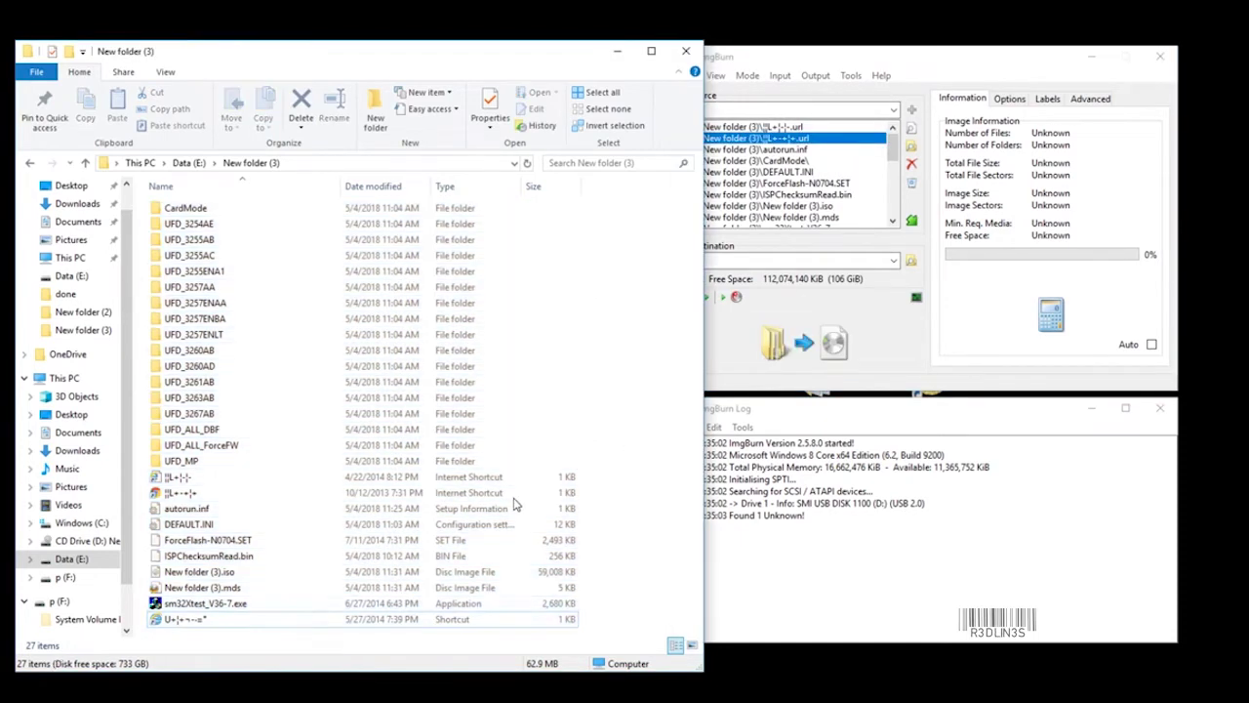
{"action": "left_click", "coordinate": [208, 574]}
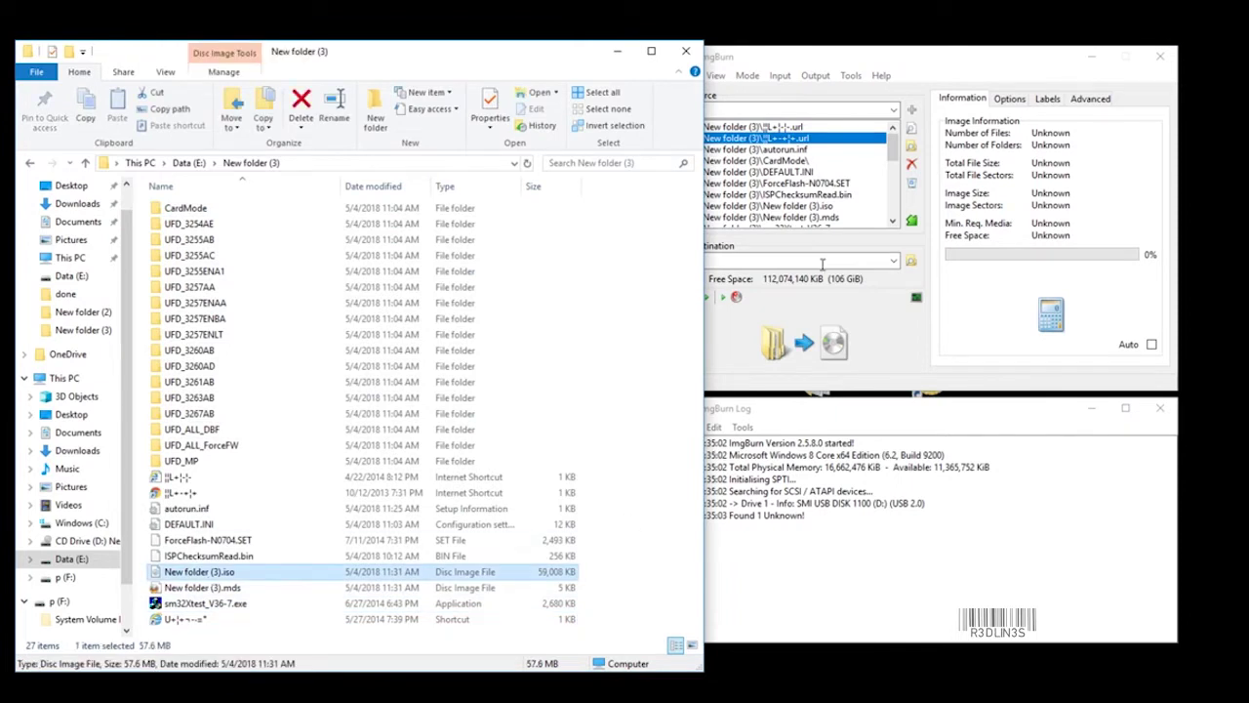
{"action": "left_click", "coordinate": [1160, 56]}
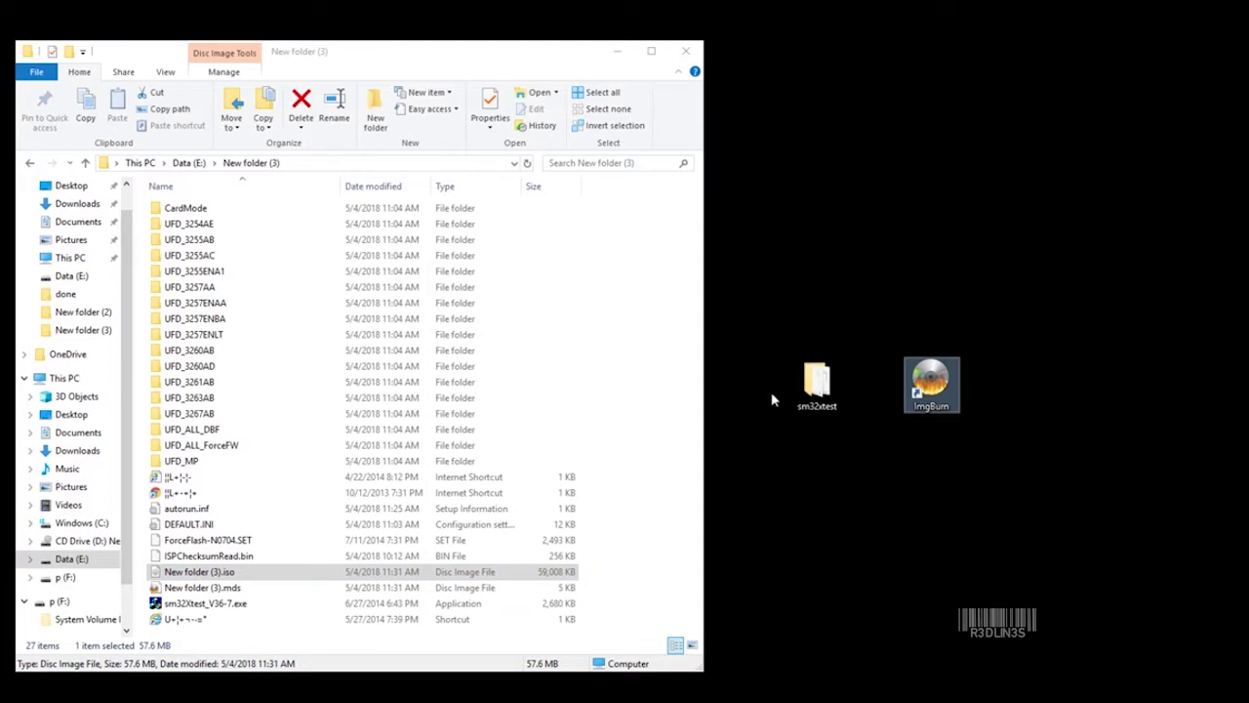
Open the sm32xtest desktop folder in a second Explorer window beside New folder (3).
{"action": "left_click", "coordinate": [751, 491]}
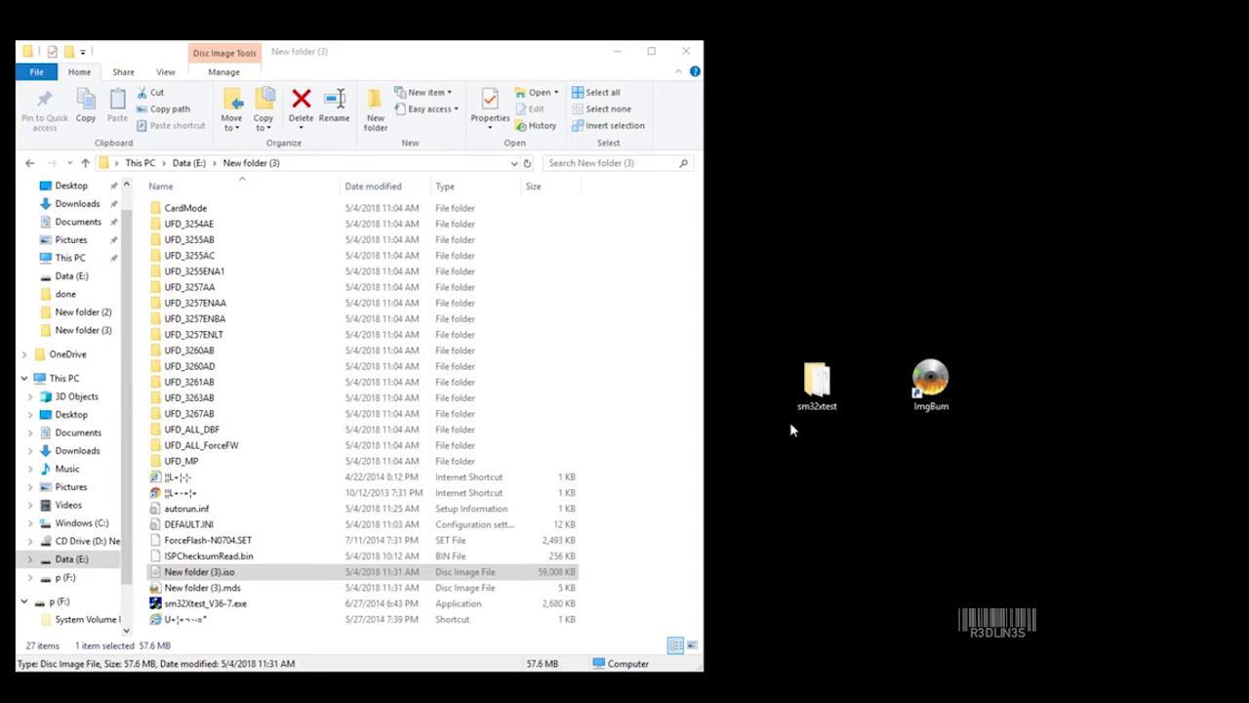
{"action": "double_click", "coordinate": [817, 383]}
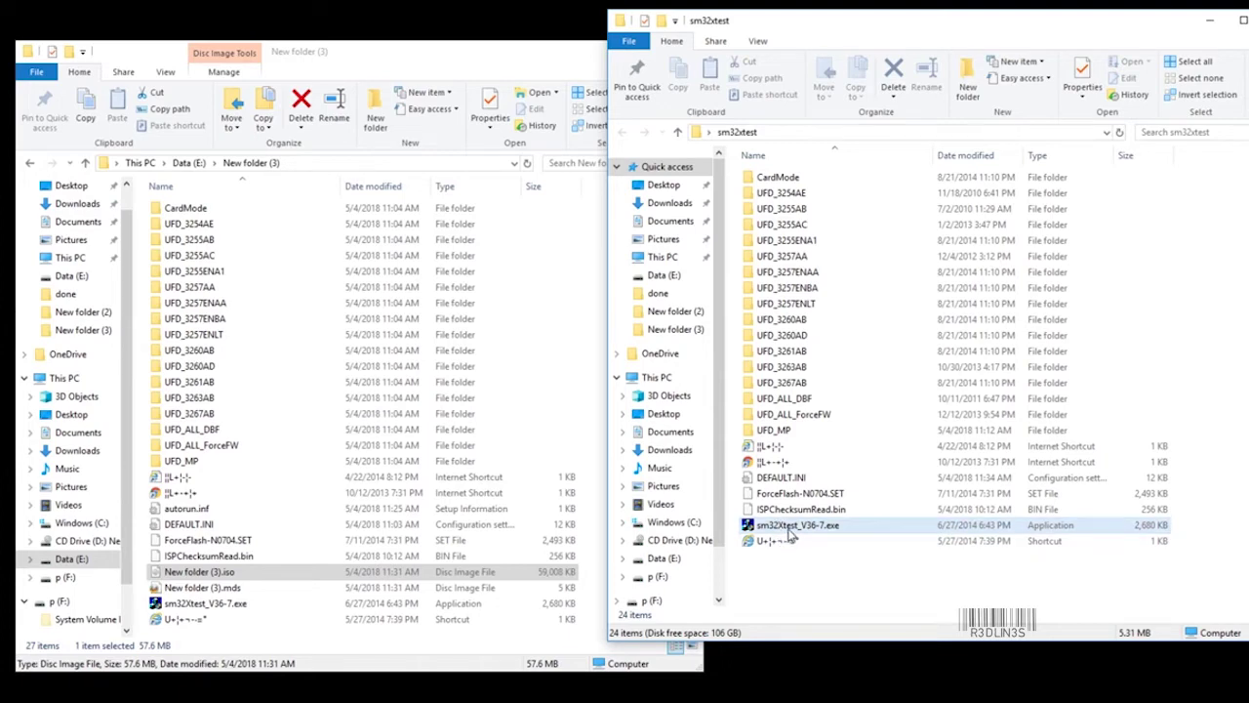
Run sm32xtest_V36-7.exe as administrator and scan to detect the 7728 MB key on Port 1.
{"action": "right_click", "coordinate": [786, 529]}
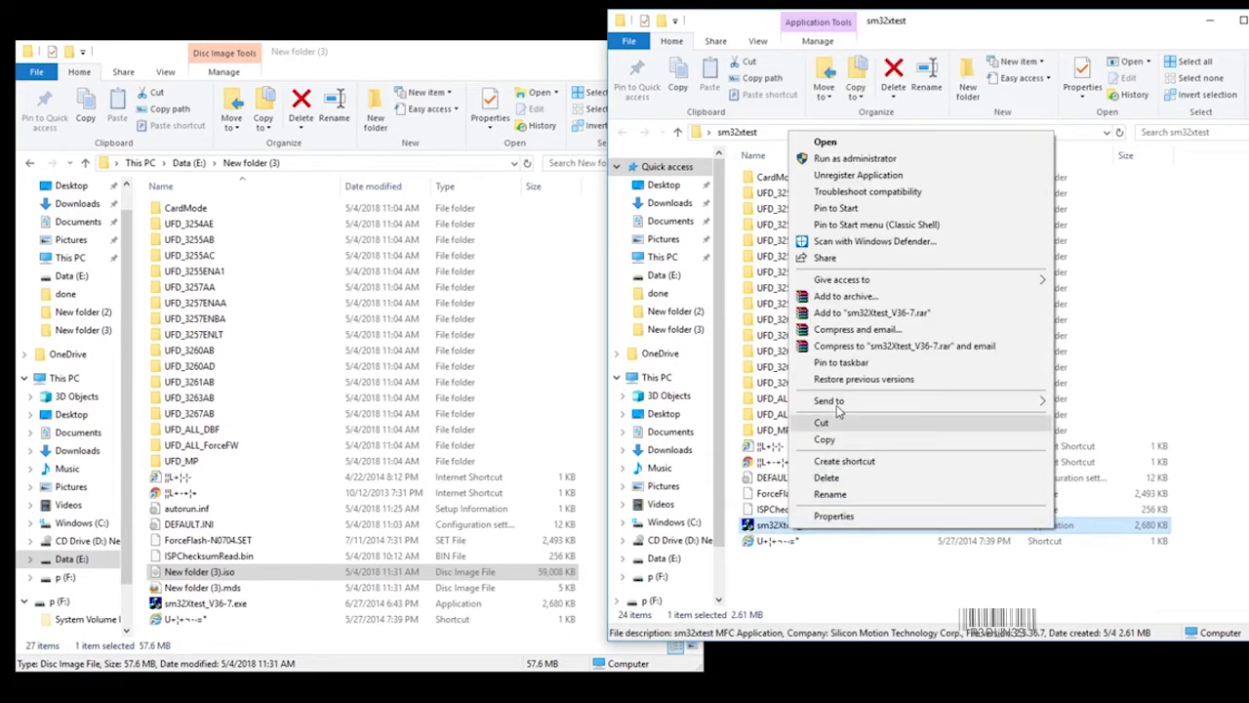
{"action": "left_click", "coordinate": [860, 160]}
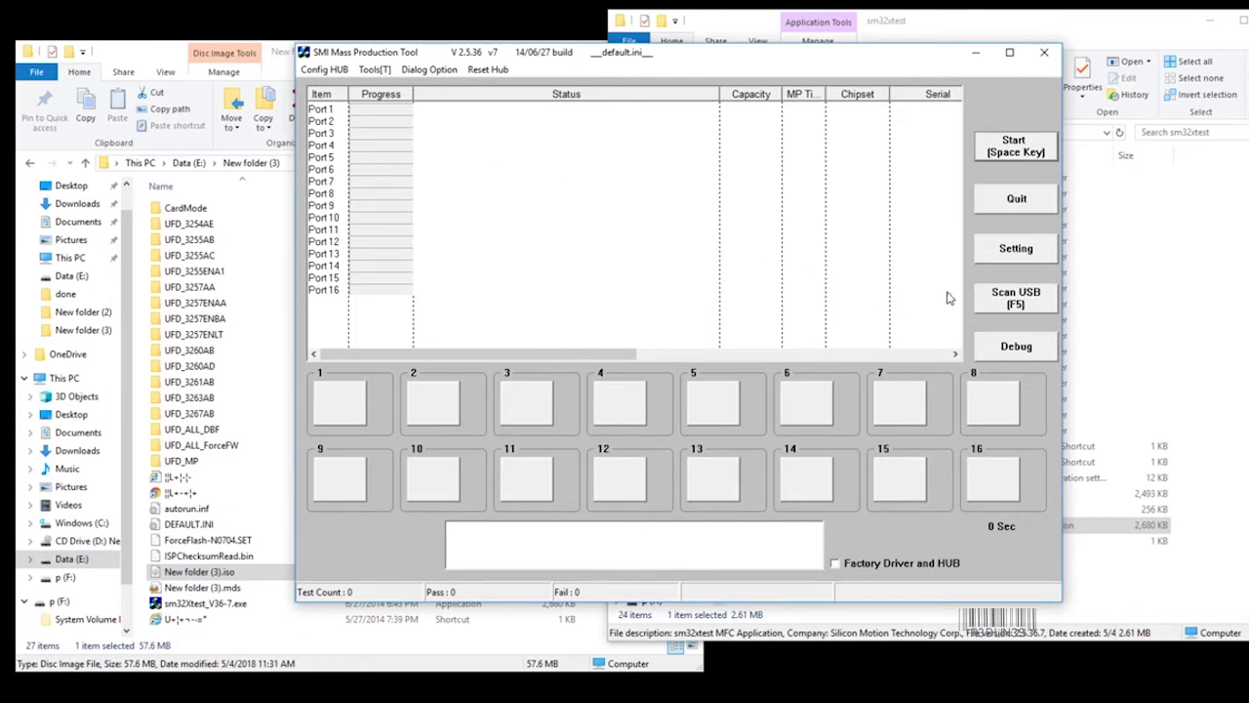
{"action": "left_click", "coordinate": [992, 295]}
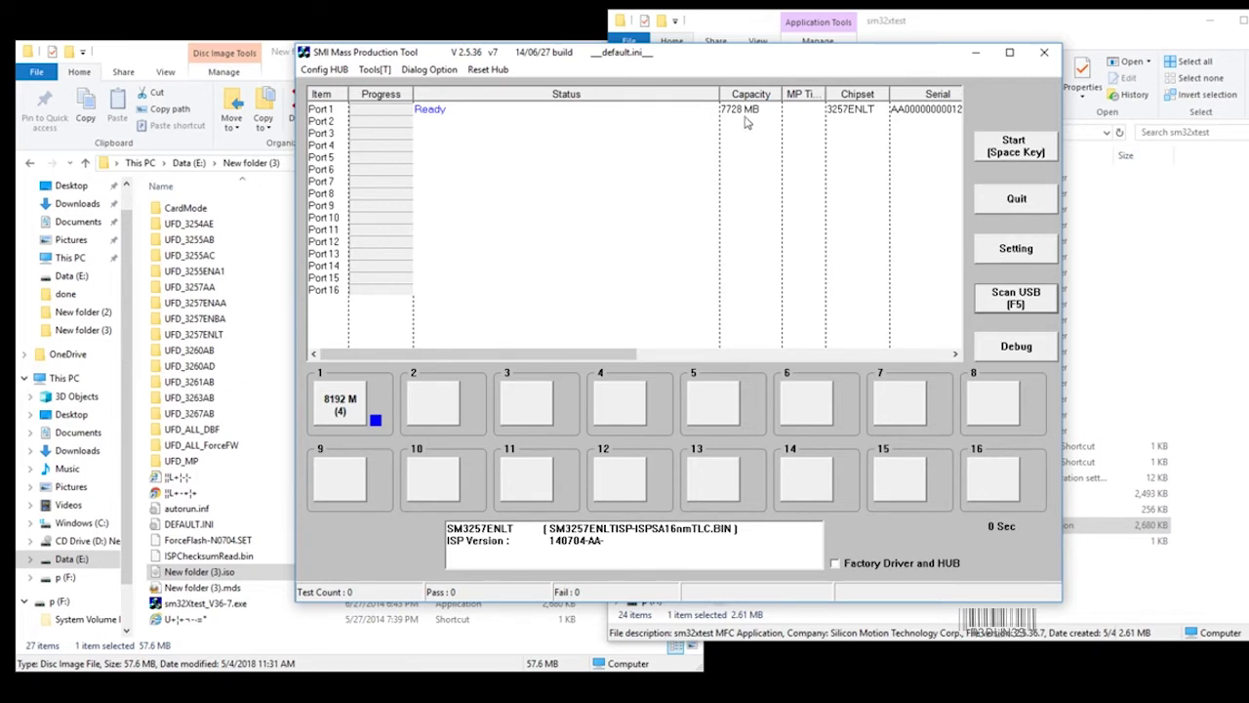
Unlock the production settings with the settings password and load DEFAULT.INI.
{"action": "left_click", "coordinate": [1040, 256]}
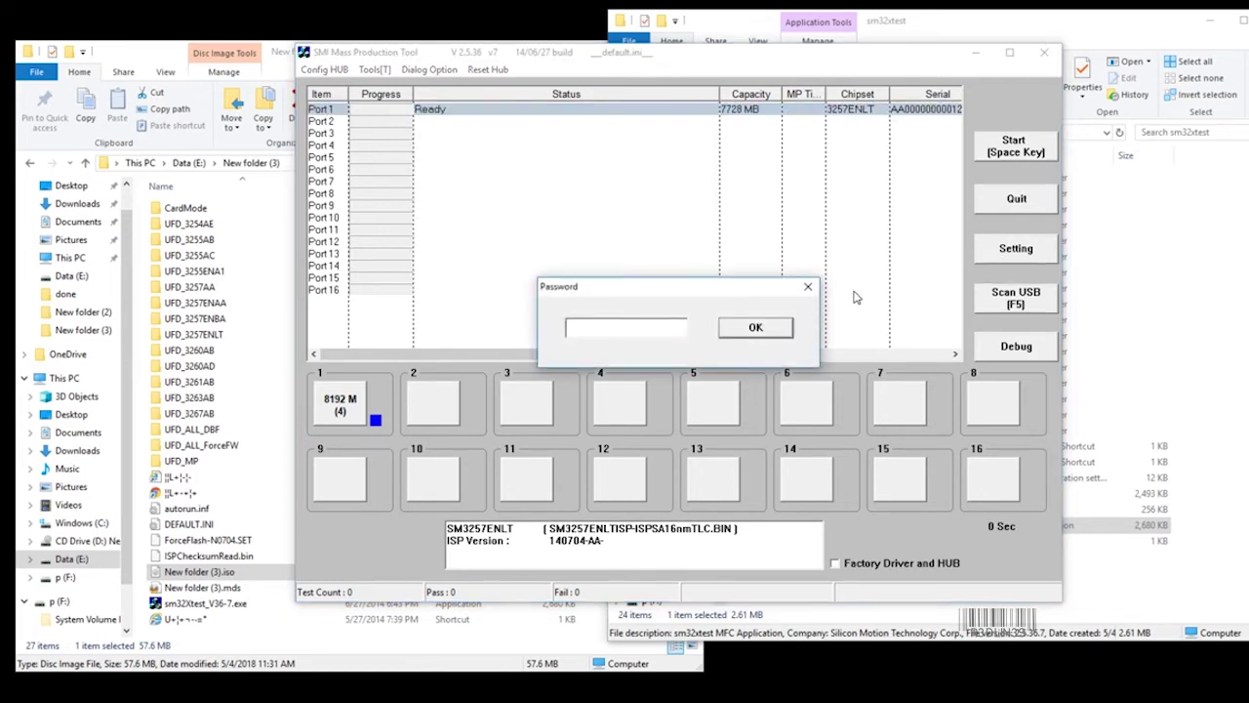
{"action": "type", "text": "320"}
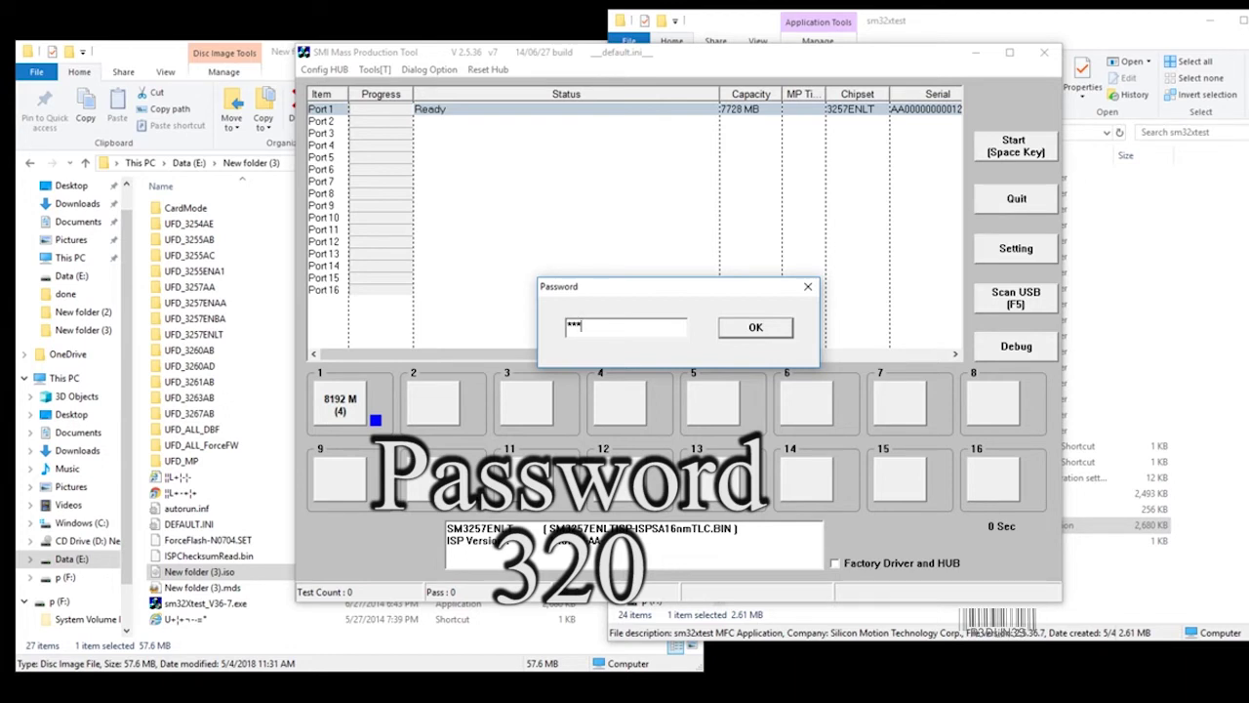
{"action": "key", "text": "Return"}
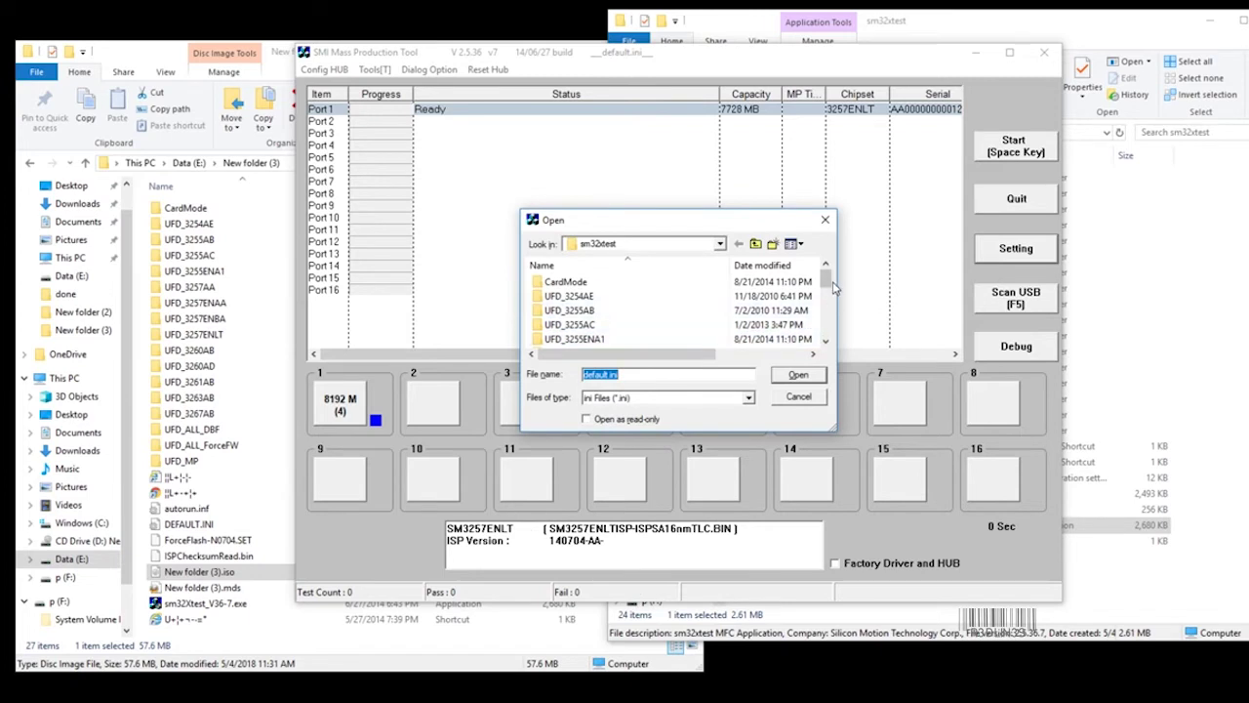
{"action": "left_click_drag", "start_coordinate": [824, 282], "coordinate": [825, 330]}
{"action": "left_click", "coordinate": [563, 340]}
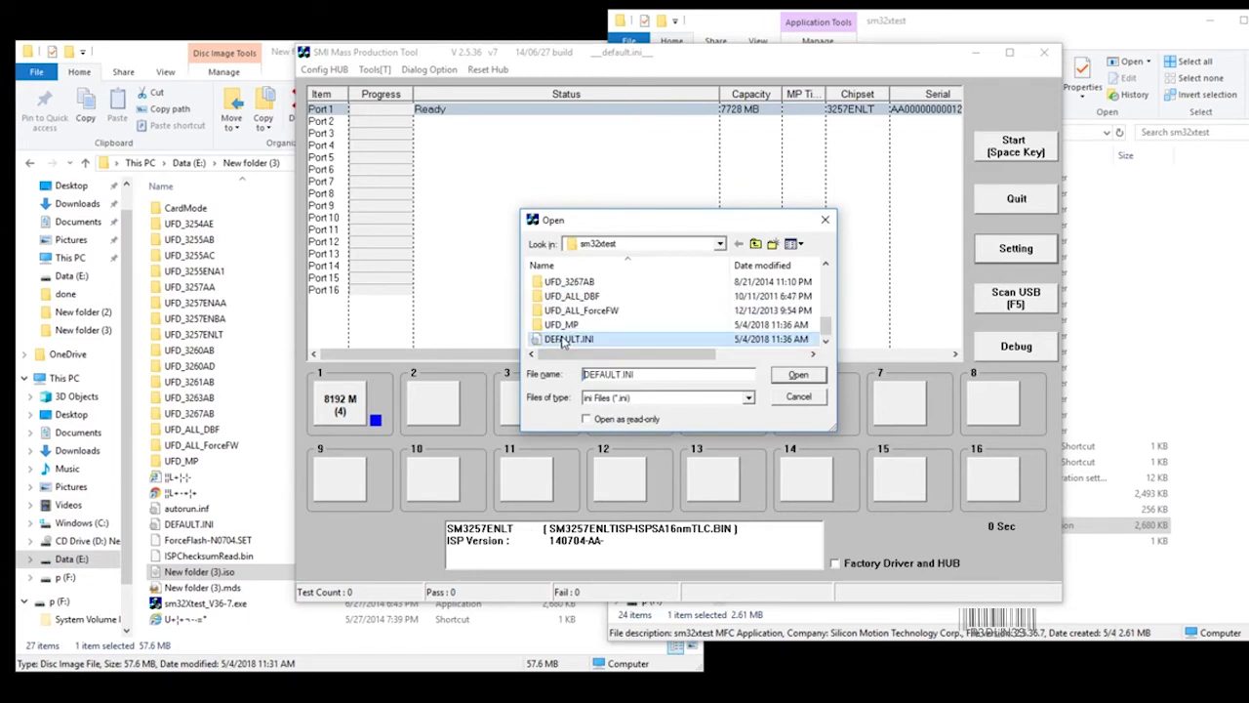
{"action": "left_click", "coordinate": [790, 380]}
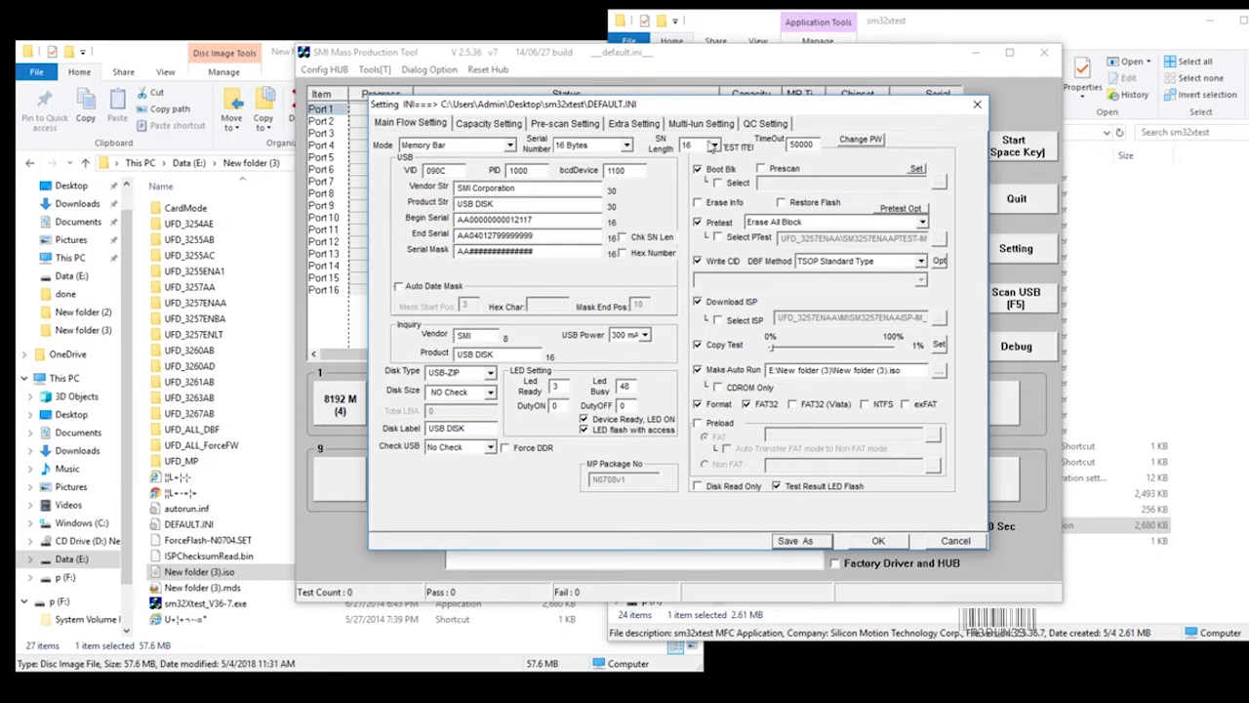
Switch to the Multi-lun Setting page showing the 4096 CDROM size and 6500 MB public partition.
{"action": "left_click", "coordinate": [721, 131]}
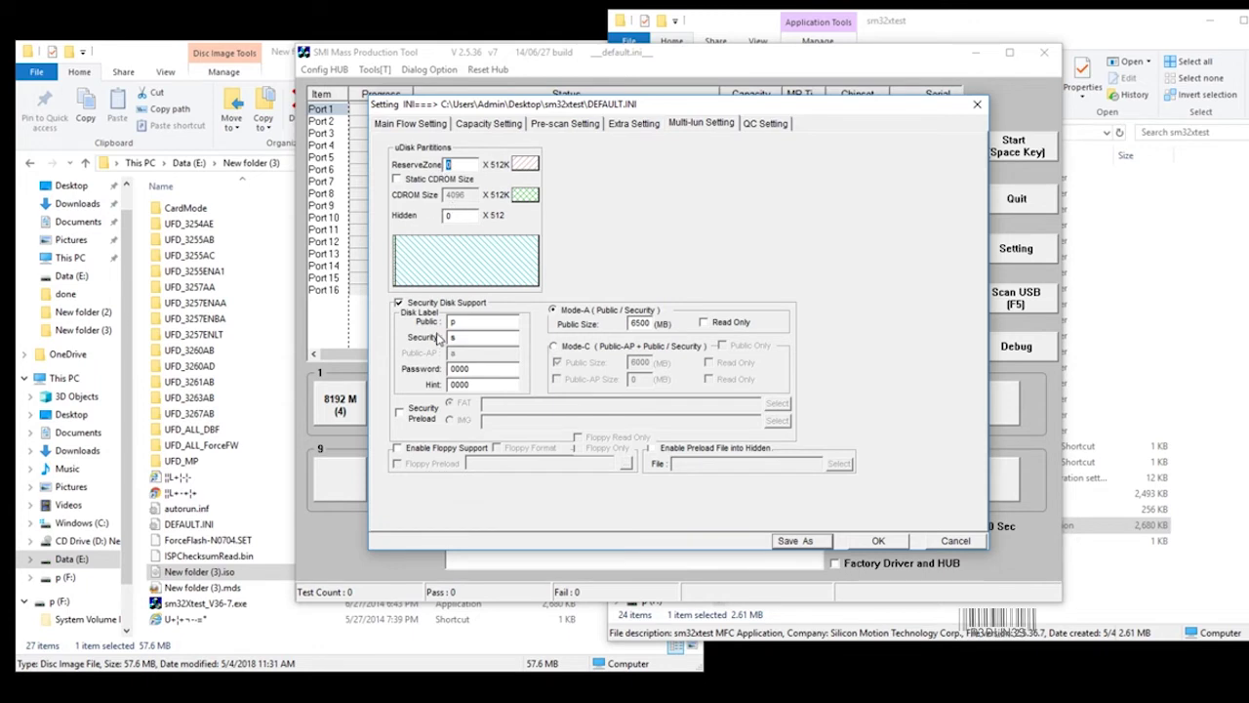
Keep Security Disk Support on, choose the 6500 MB public size, and confirm the settings.
{"action": "left_click", "coordinate": [406, 304]}
{"action": "left_click", "coordinate": [406, 304]}
{"action": "double_click", "coordinate": [637, 323]}
{"action": "left_click", "coordinate": [878, 541]}
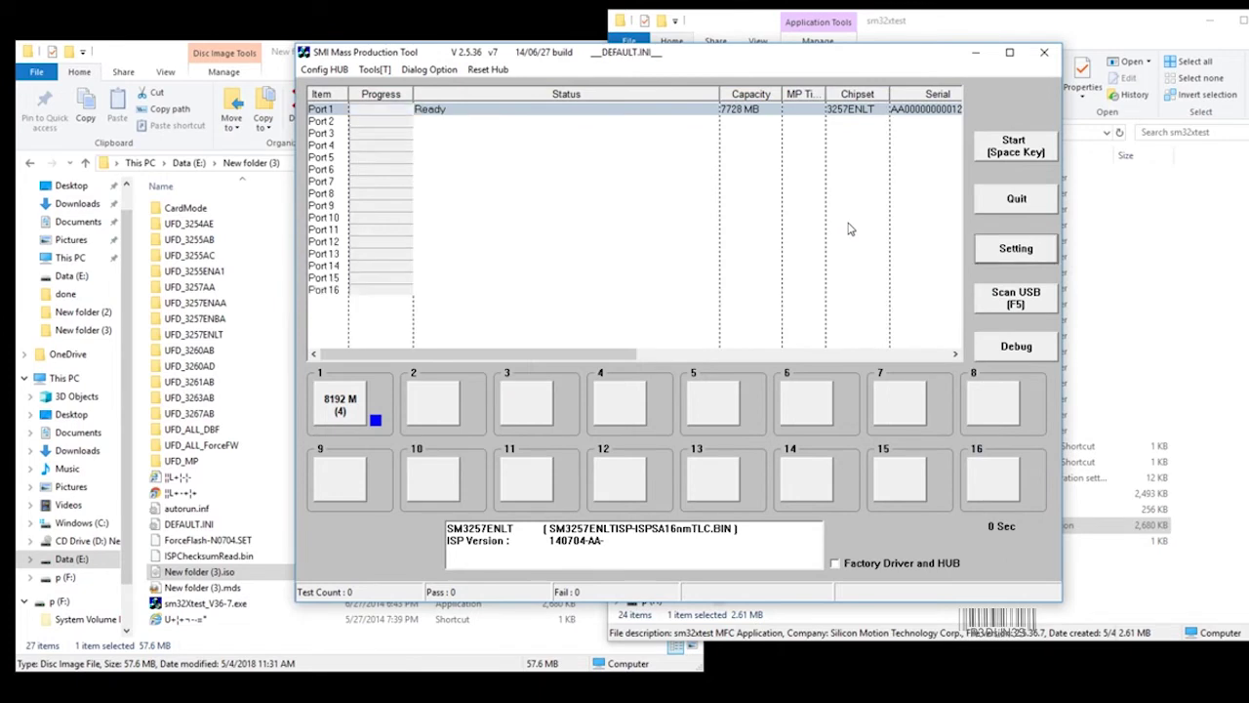
Flash the key on Port 1, accepting the bad-block pretest warning.
{"action": "left_click", "coordinate": [1042, 149]}
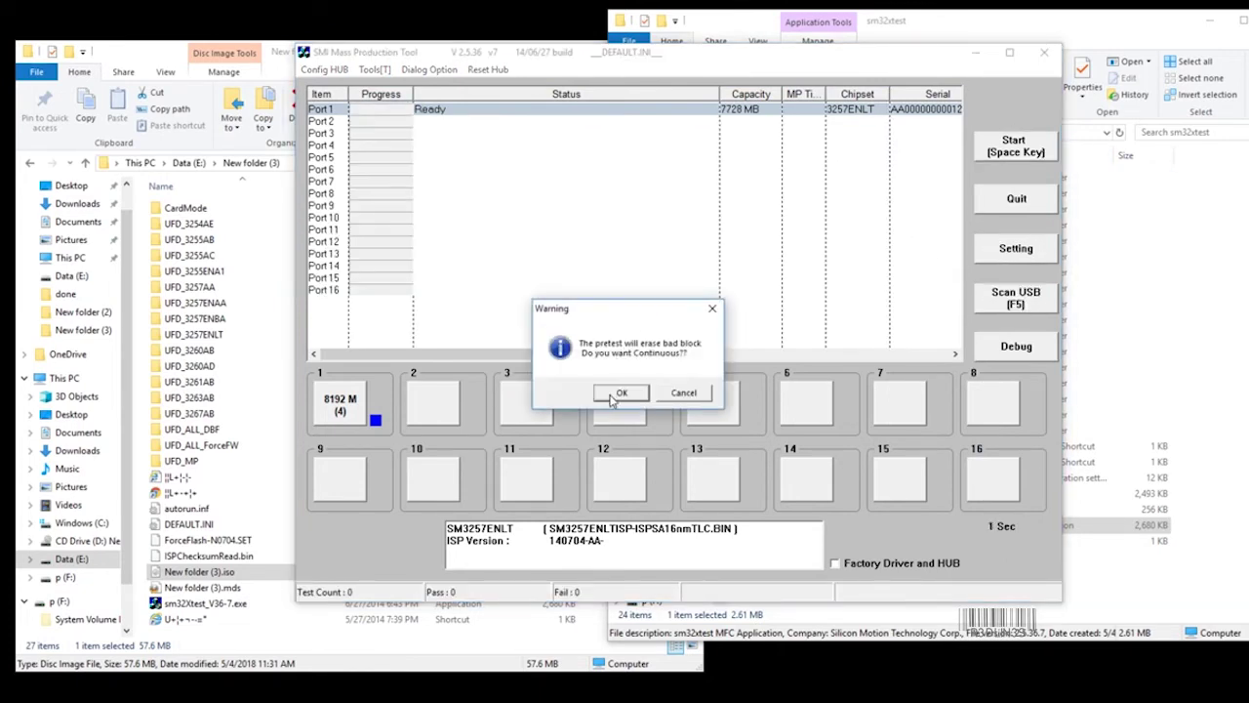
{"action": "left_click", "coordinate": [615, 393]}
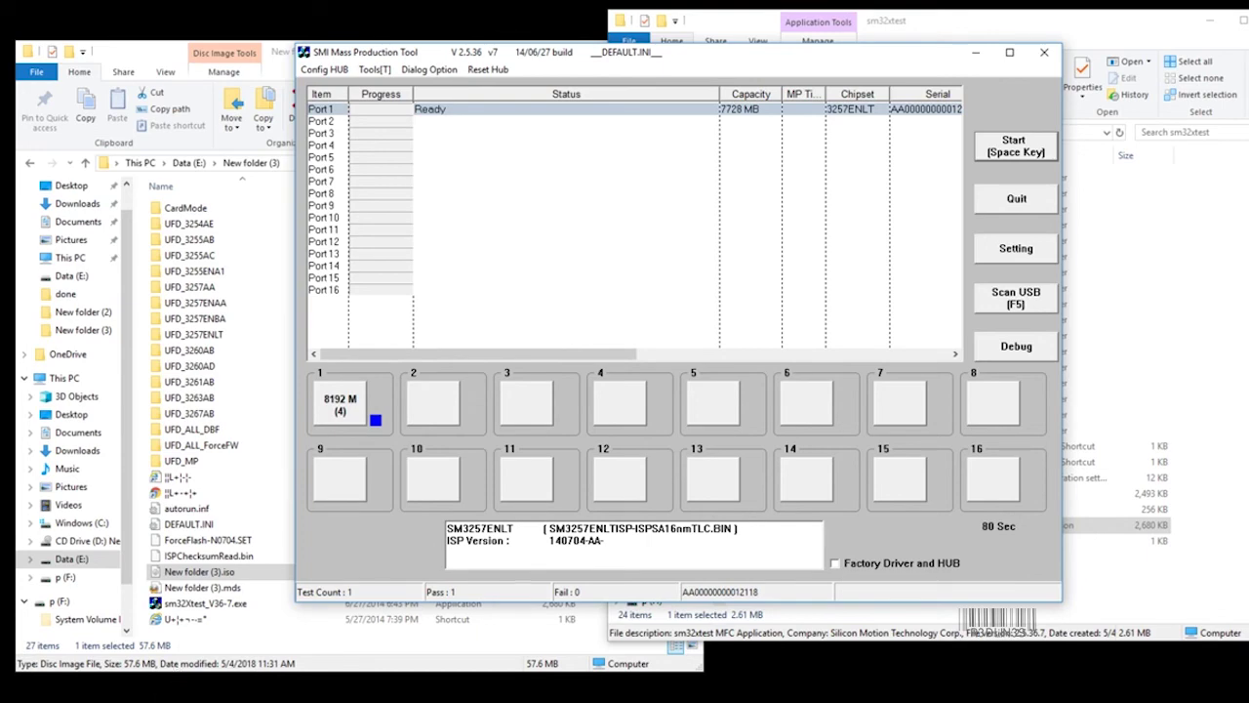
Open This PC and browse the new CD Drive (D:) contents.
{"action": "key", "text": "super"}
{"action": "left_click", "coordinate": [174, 273]}
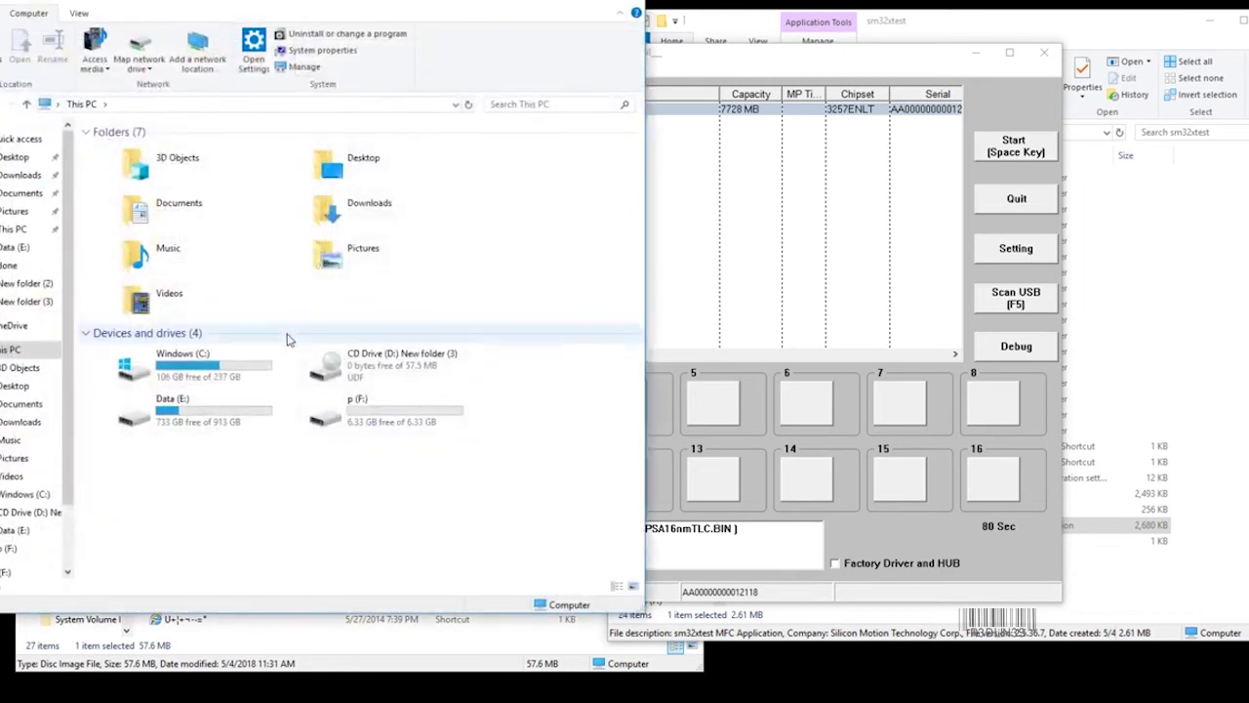
{"action": "double_click", "coordinate": [327, 368]}
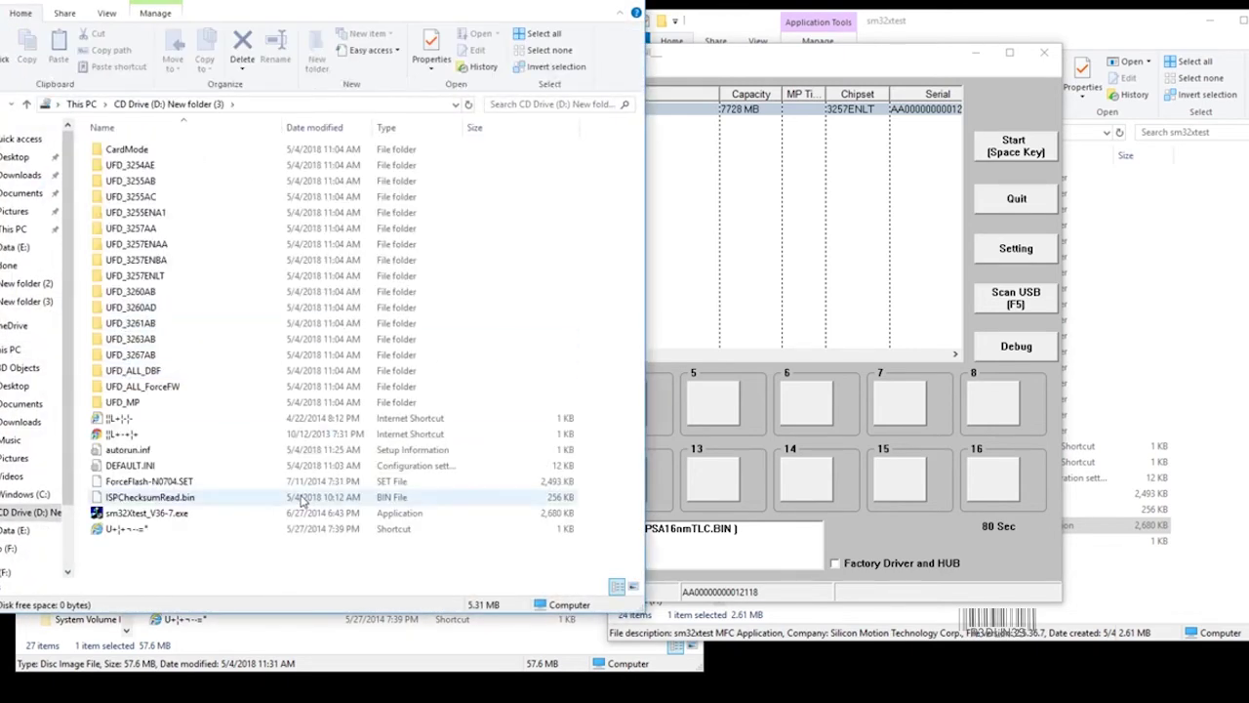
{"action": "key", "text": "alt+Left"}
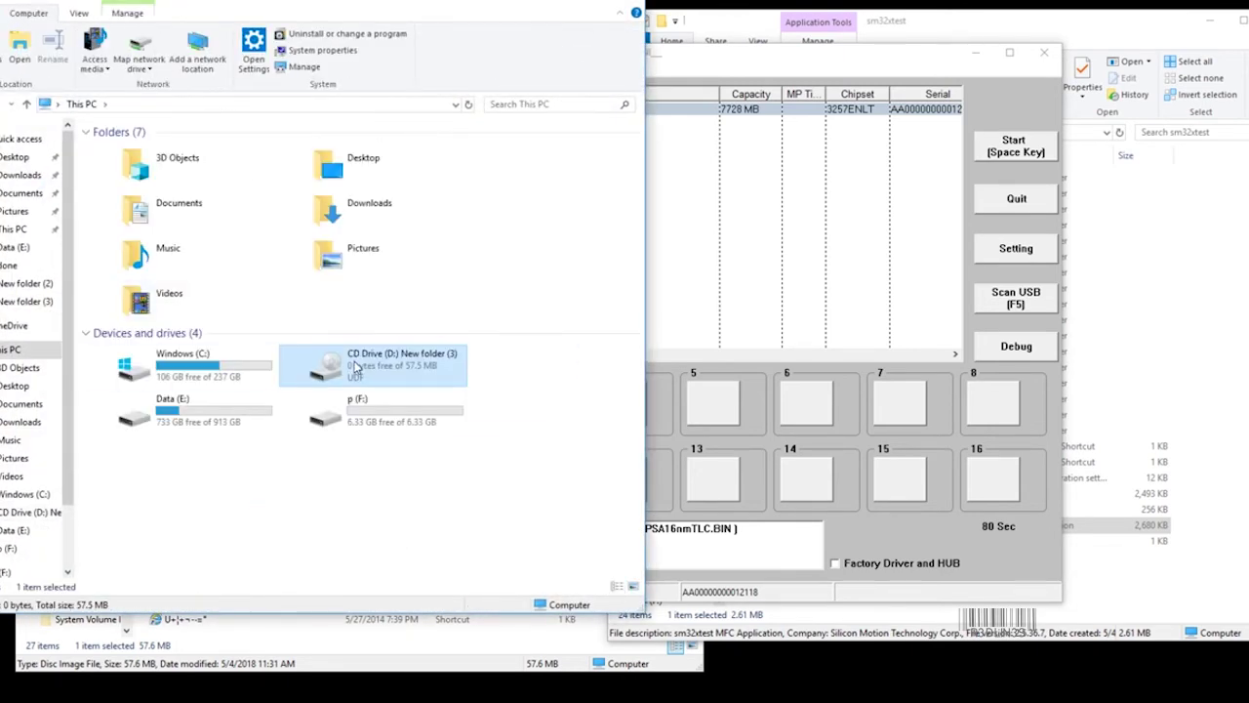
Recheck CD Drive (D:) and its UFD_ALL_ForceFW folder, then select the 6.33 GB p (F:) drive.
{"action": "left_click", "coordinate": [353, 405]}
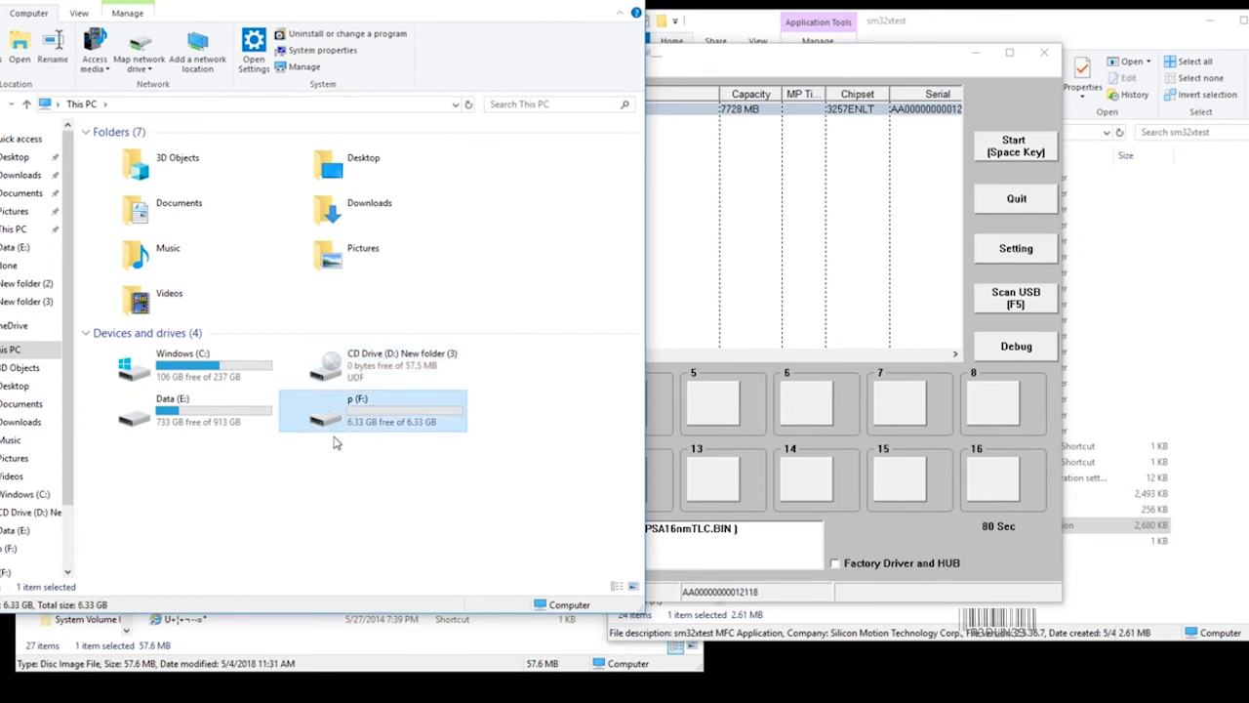
{"action": "left_click_drag", "start_coordinate": [557, 472], "coordinate": [440, 421]}
{"action": "left_click", "coordinate": [444, 371]}
{"action": "double_click", "coordinate": [390, 366]}
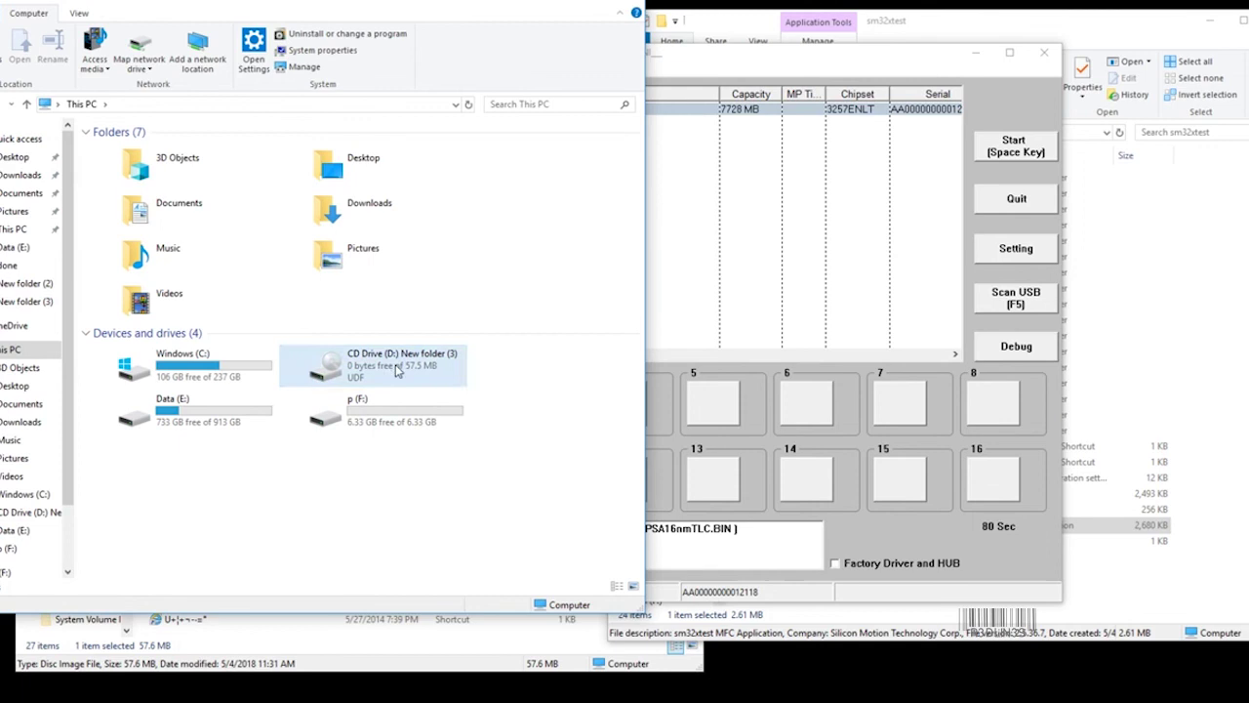
{"action": "right_click", "coordinate": [178, 390]}
{"action": "right_click", "coordinate": [162, 390]}
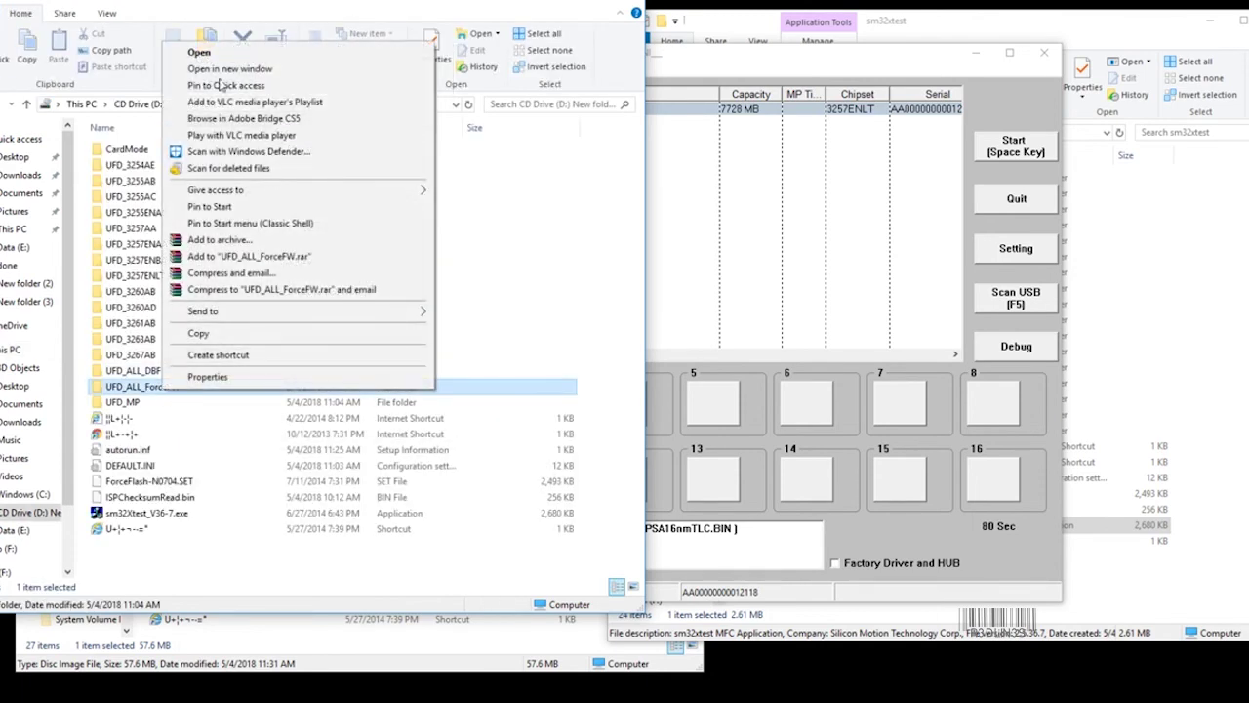
{"action": "key", "text": "Escape"}
{"action": "key", "text": "alt+Left"}
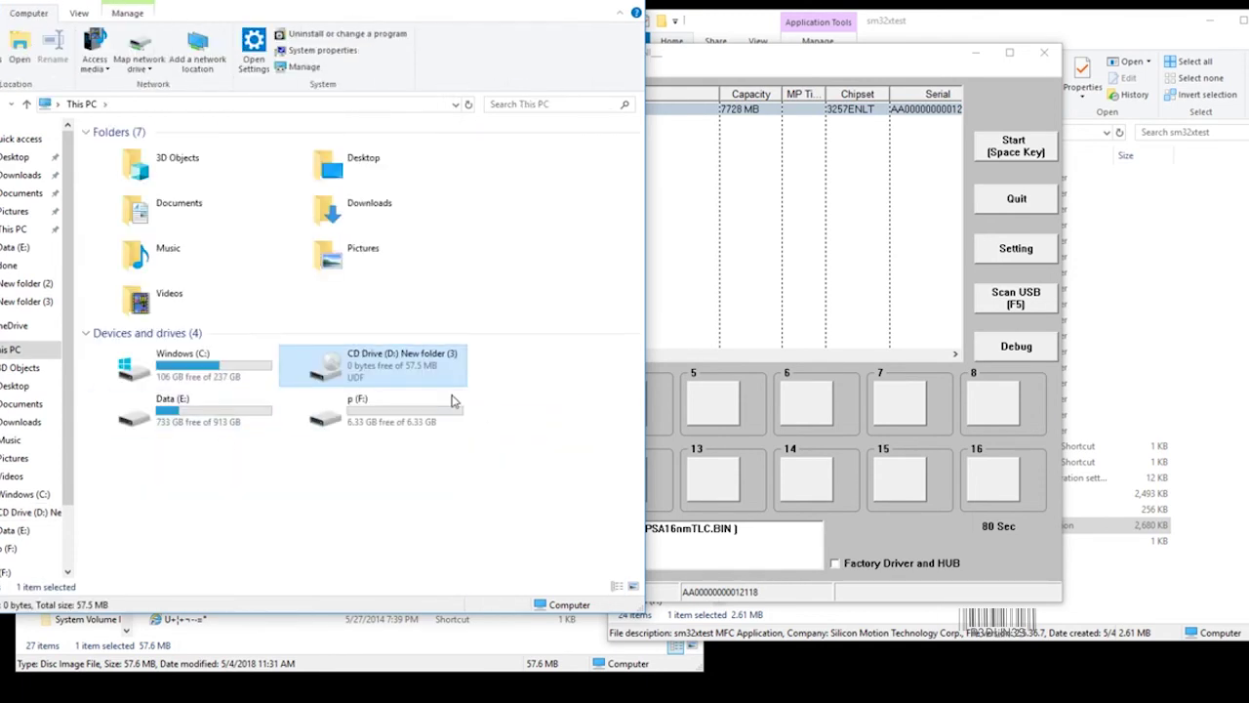
{"action": "left_click", "coordinate": [400, 409]}
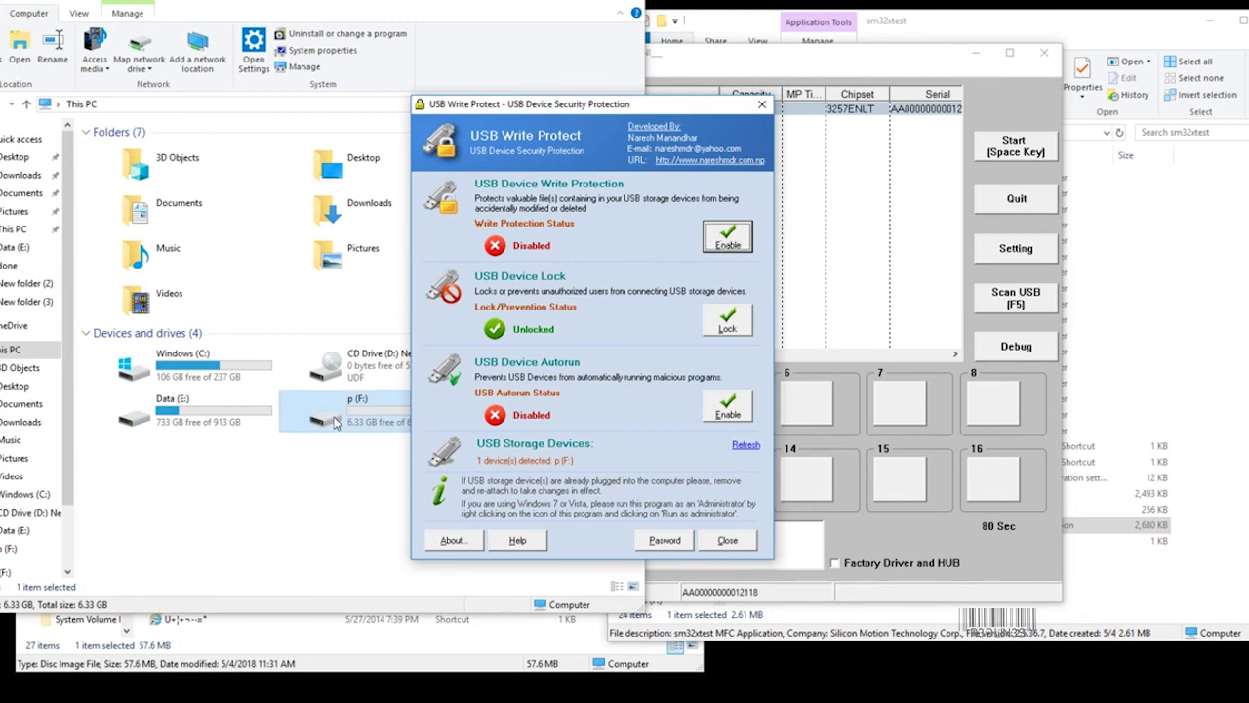
{"action": "left_click", "coordinate": [339, 418]}
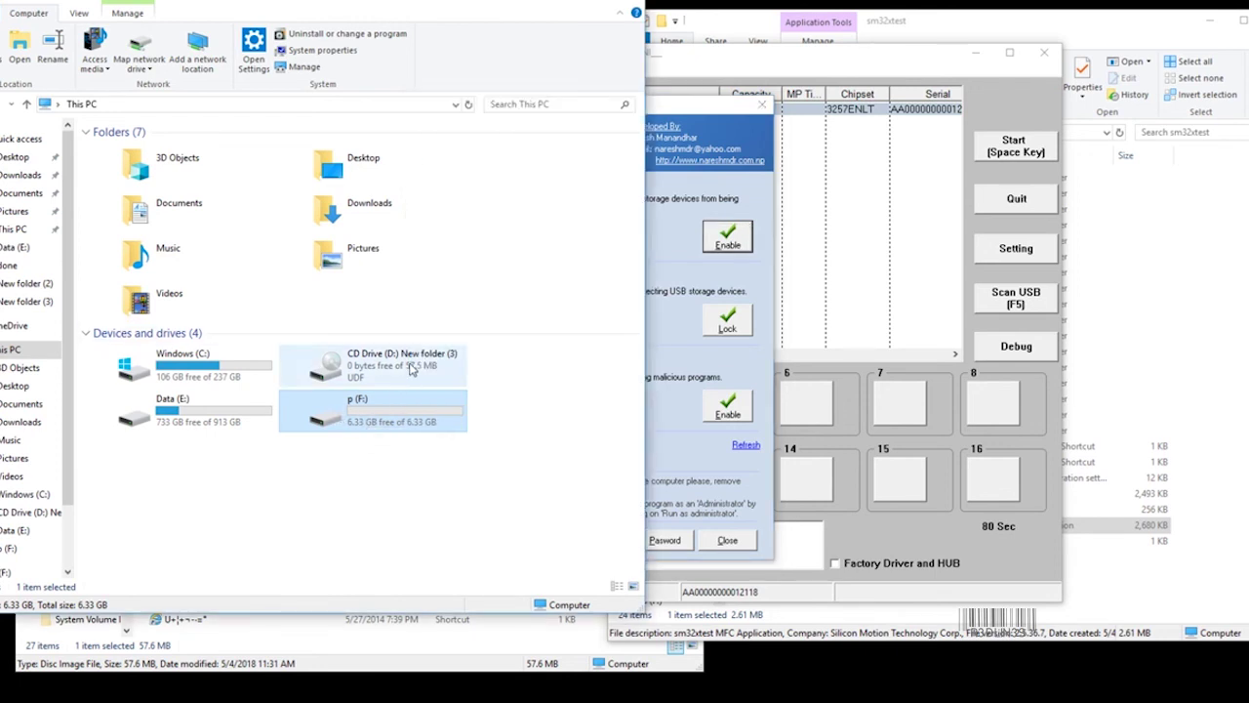
{"action": "left_click", "coordinate": [410, 367]}
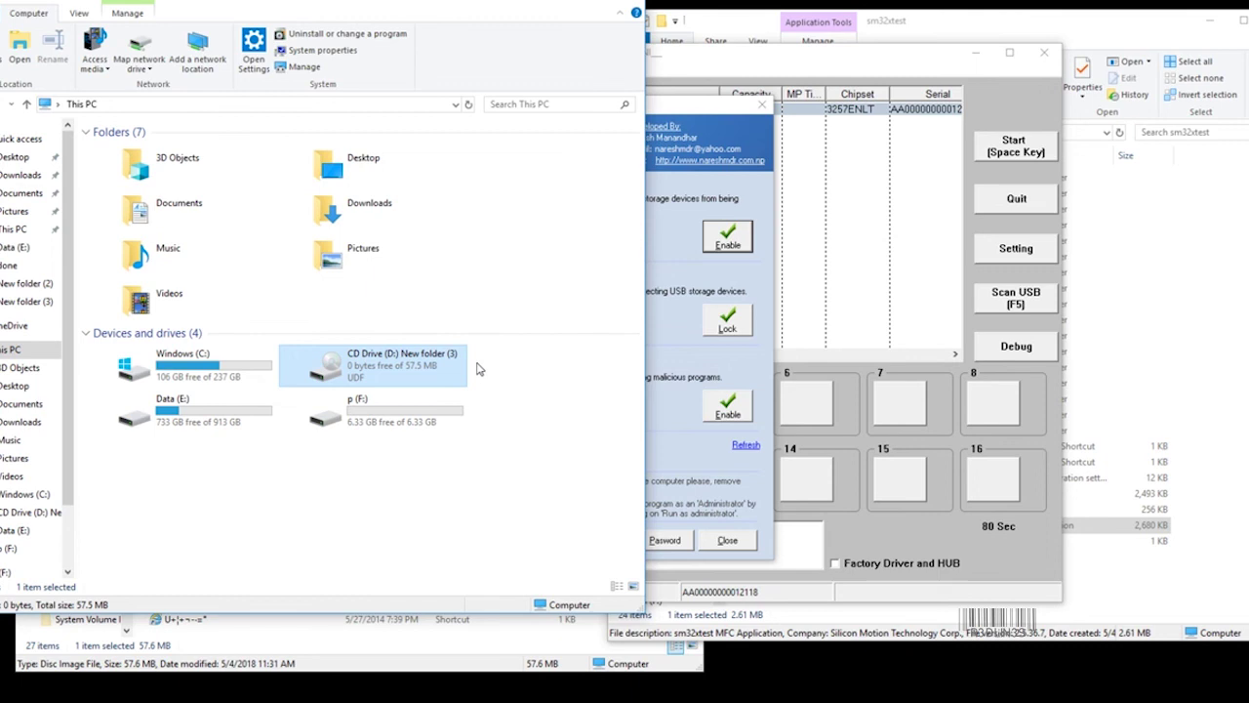
{"action": "left_click", "coordinate": [719, 116]}
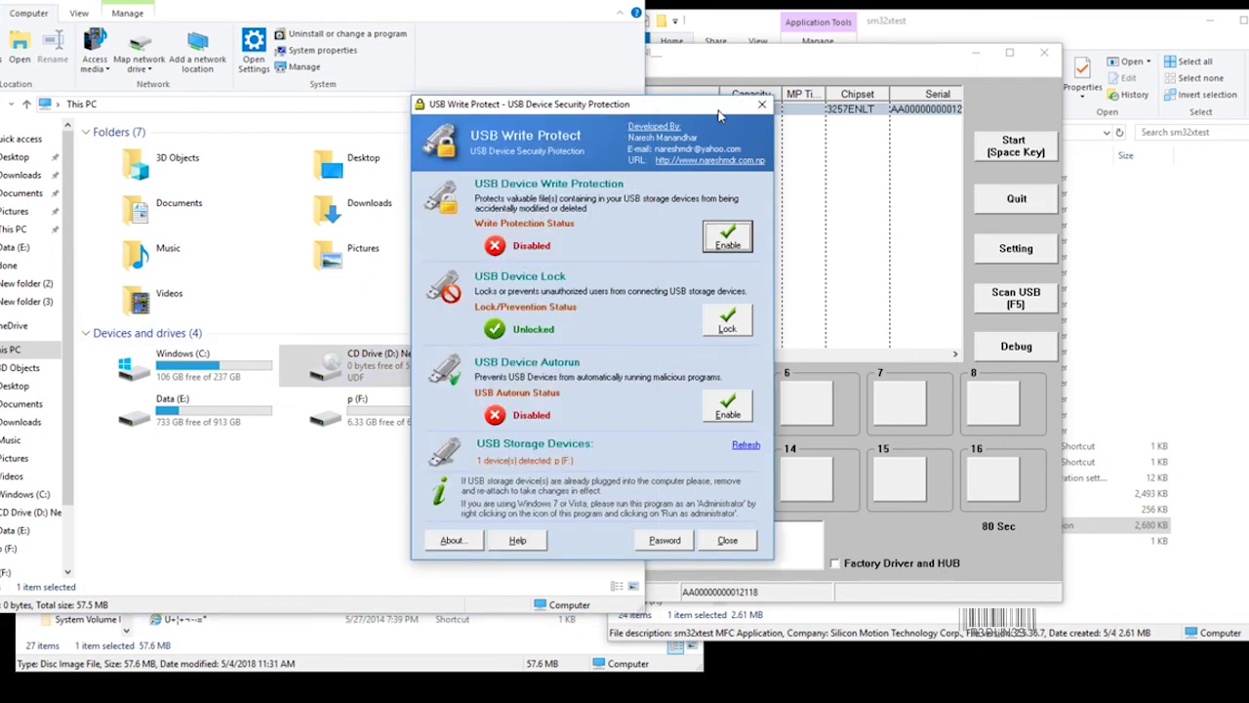